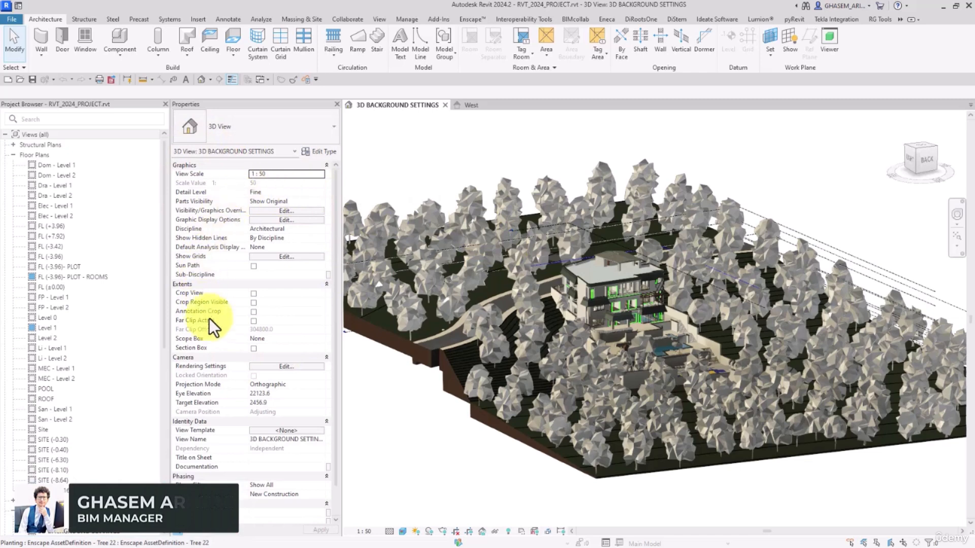
# - Check the Default Analysis Display Style options of the 3D BACKGROUND SETTINGS view and close them without changes
pyautogui.click(216, 125)
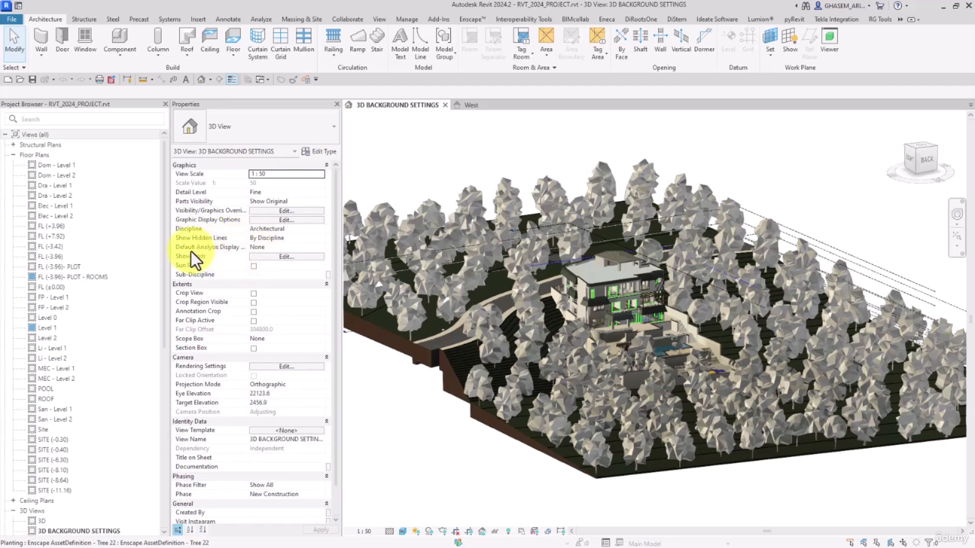
pyautogui.click(279, 246)
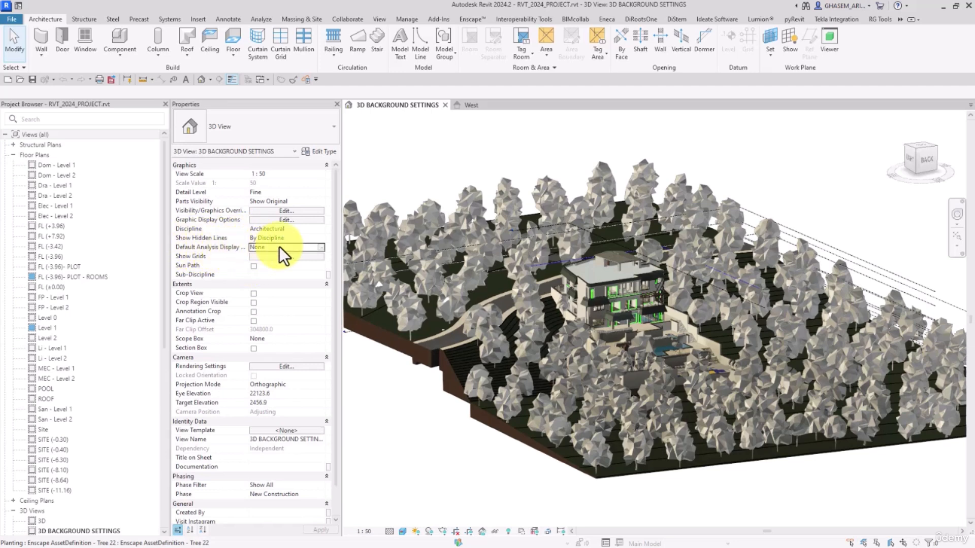
pyautogui.click(319, 247)
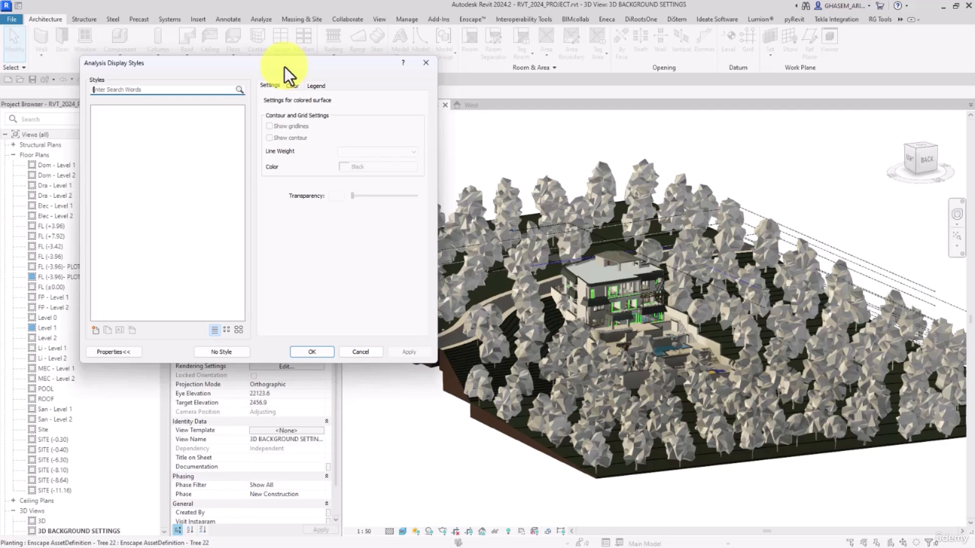
pyautogui.click(424, 63)
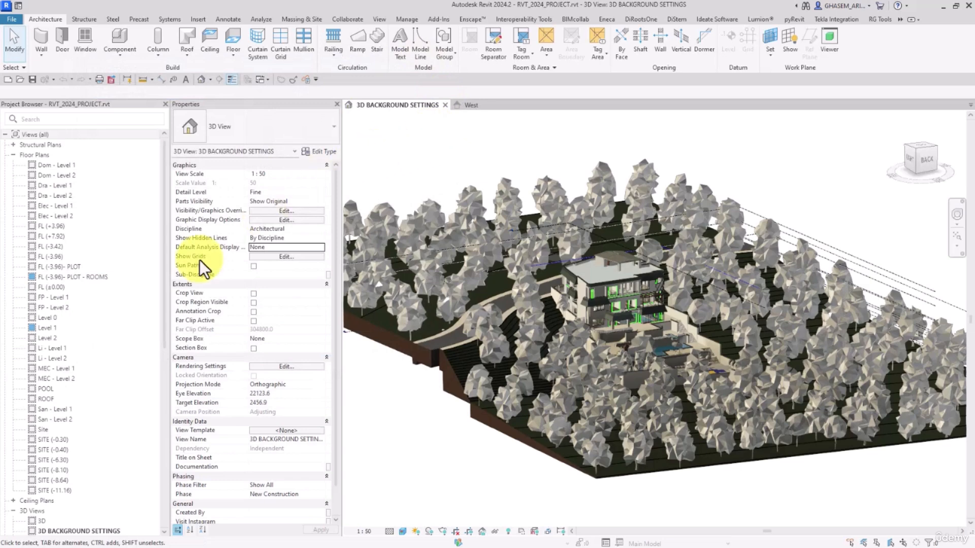
# - Look through the 3D and {3D} views and return to the 3D BACKGROUND SETTINGS view
pyautogui.click(14, 156)
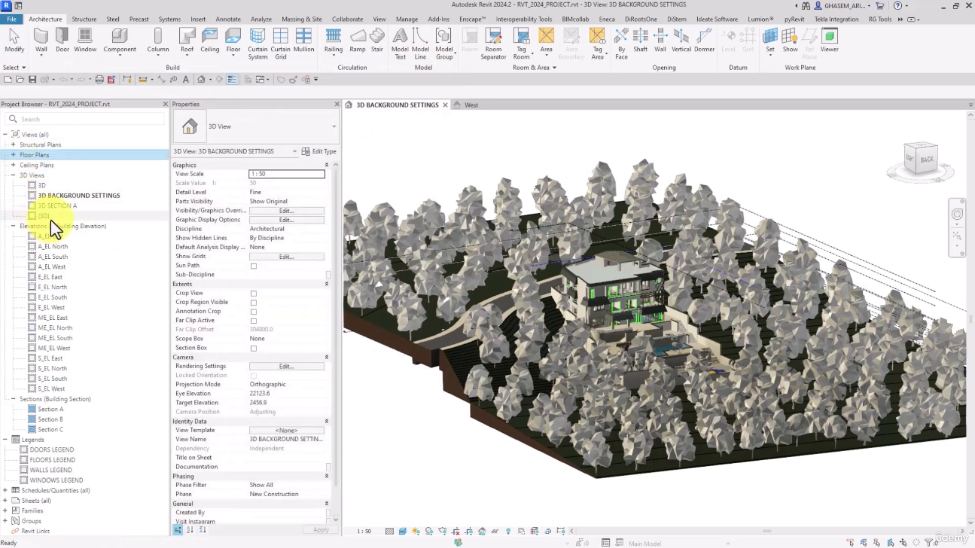
pyautogui.click(65, 204)
pyautogui.doubleClick(44, 188)
pyautogui.click(49, 218)
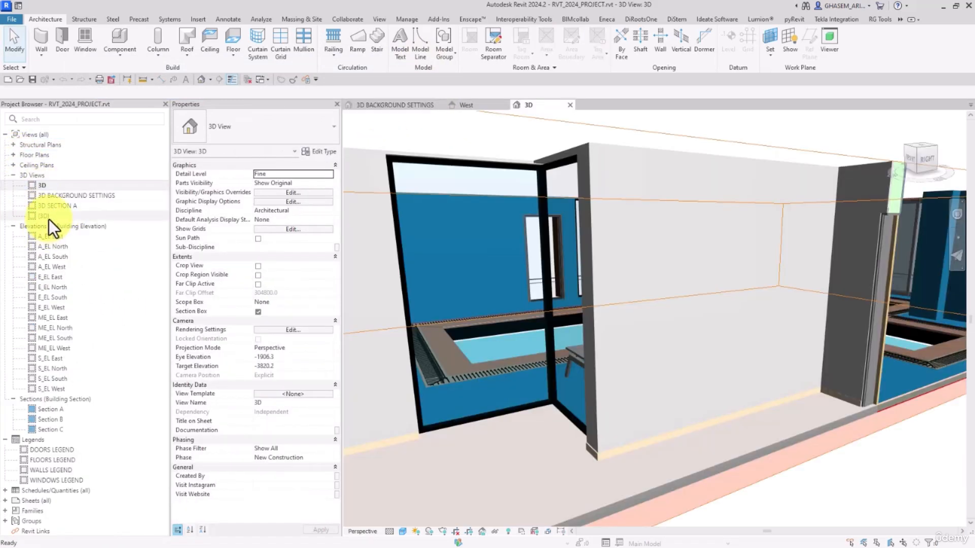
pyautogui.doubleClick(48, 219)
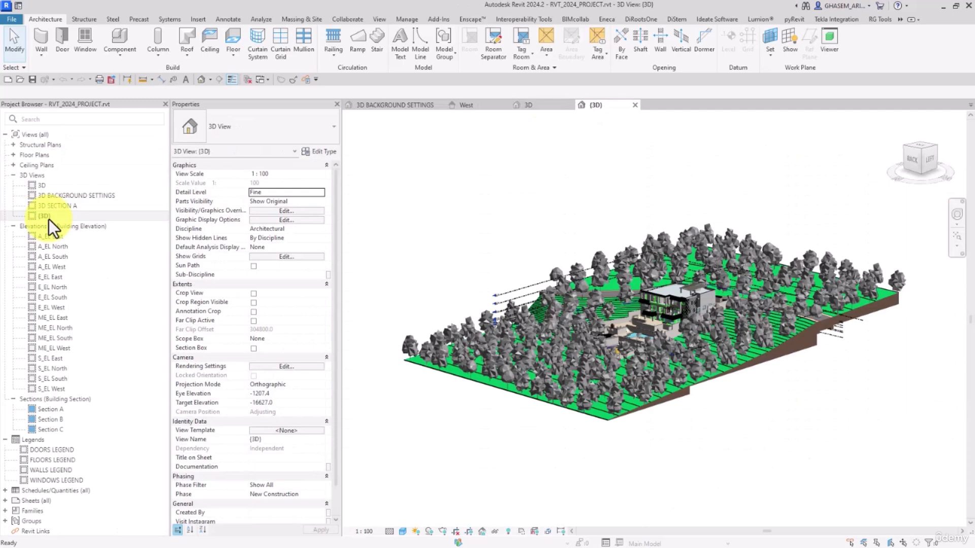
pyautogui.doubleClick(64, 198)
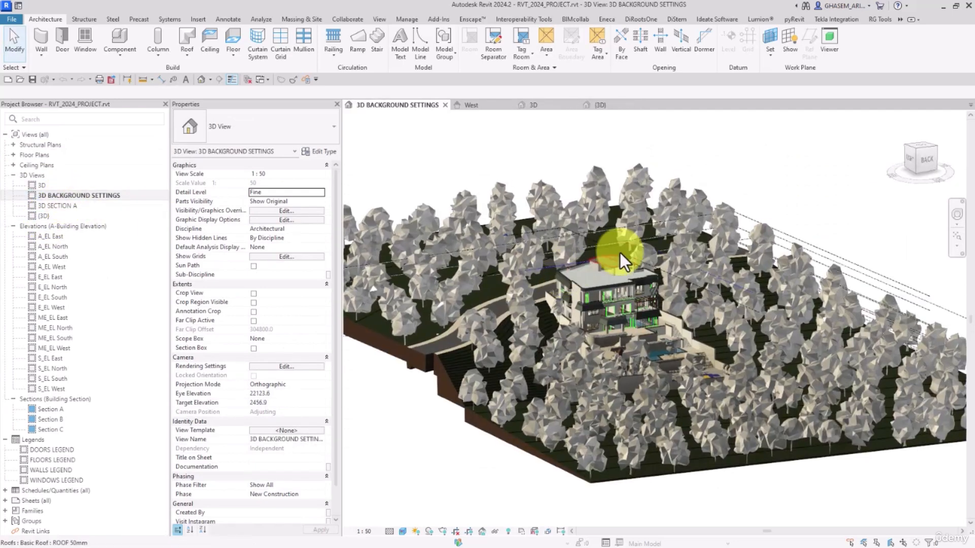
# - Detach the Energy Analysis tools so they float over the 3D model of the house
pyautogui.keyDown('shift'); pyautogui.moveTo(876, 210); pyautogui.dragTo(832, 254, button='middle'); pyautogui.keyUp('shift')
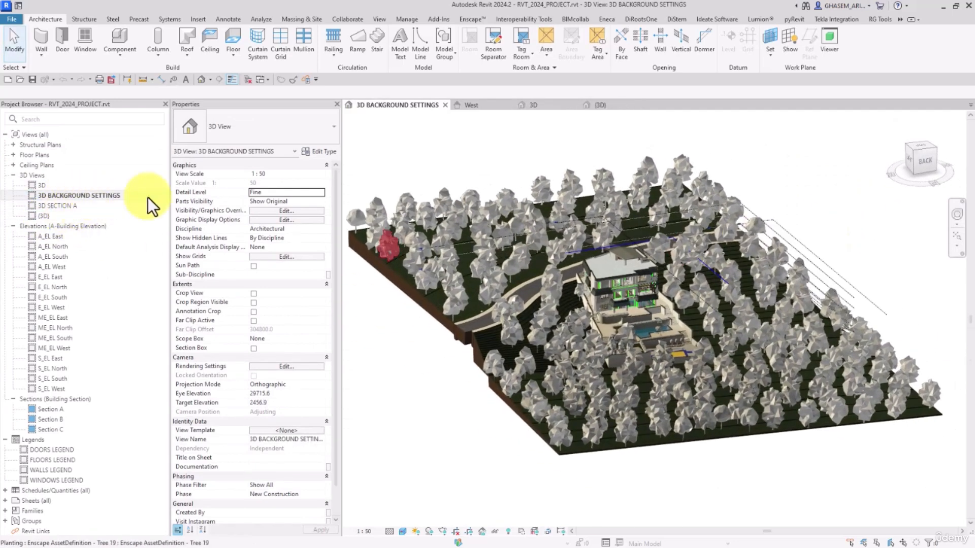
pyautogui.click(921, 147)
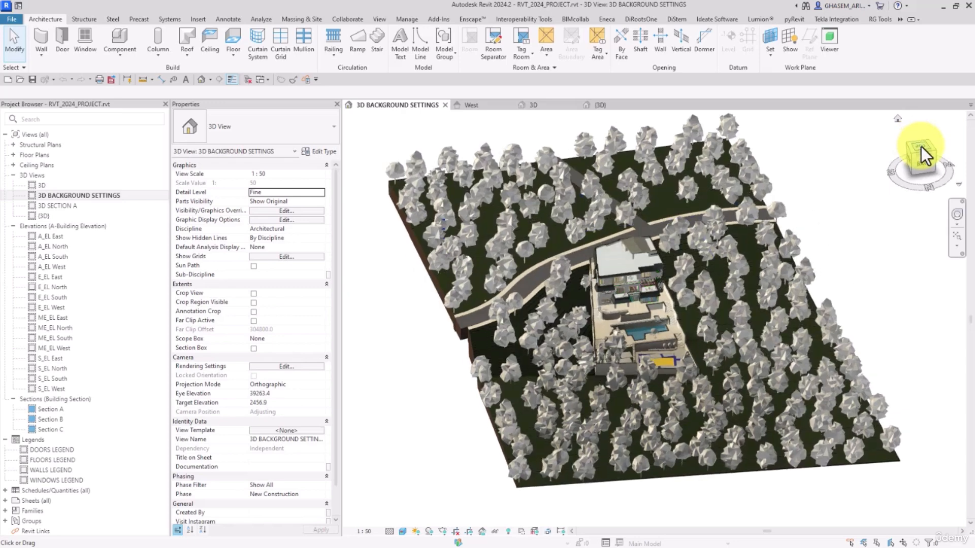
pyautogui.keyDown('shift'); pyautogui.moveTo(690, 366); pyautogui.dragTo(735, 203, button='middle'); pyautogui.keyUp('shift')
pyautogui.scroll(8, 624, 347)
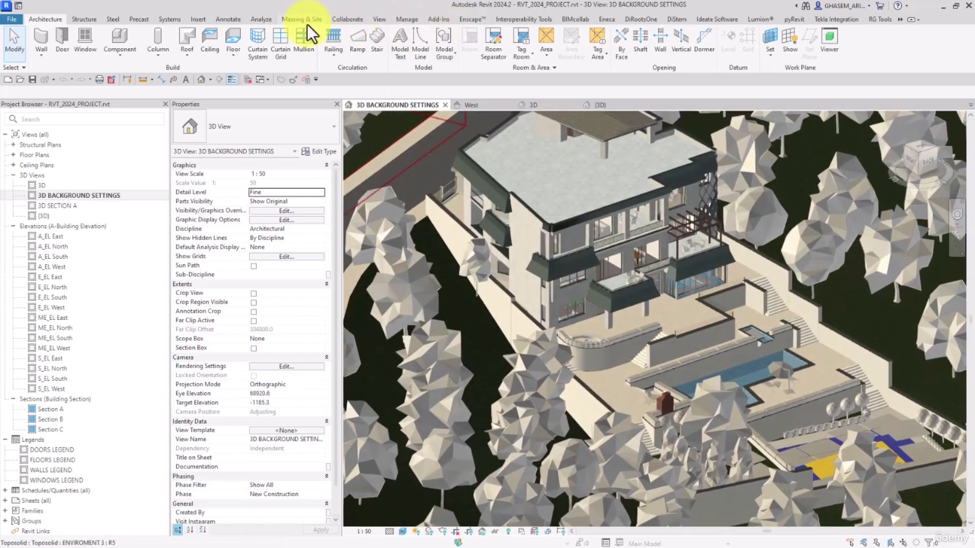
pyautogui.click(253, 23)
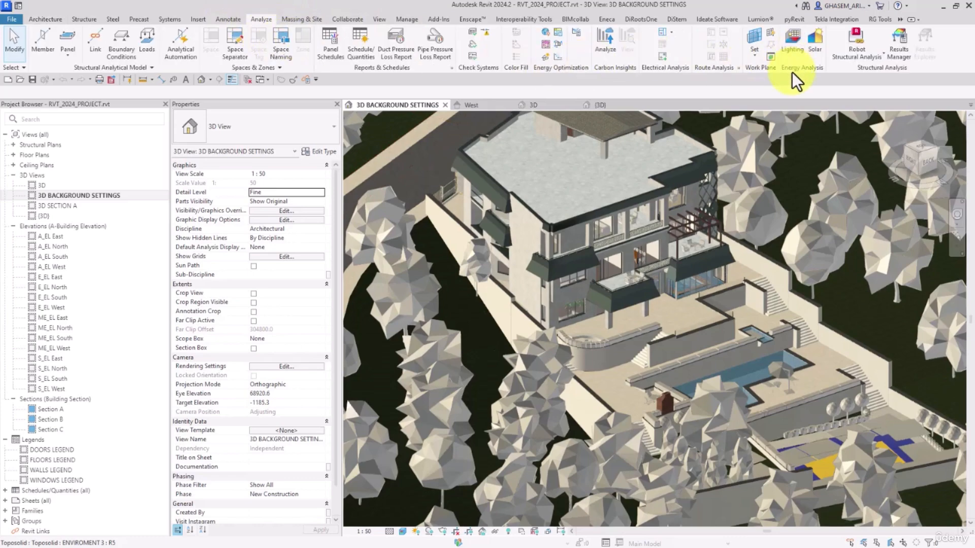
pyautogui.moveTo(796, 72); pyautogui.dragTo(812, 172)
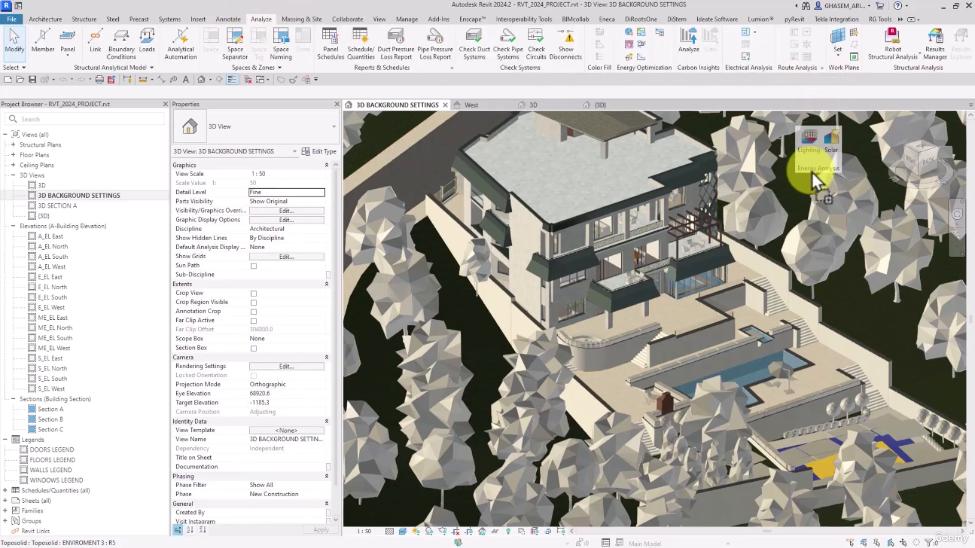
pyautogui.moveTo(699, 213); pyautogui.dragTo(683, 282, button='middle')
pyautogui.scroll(5, 680, 289)
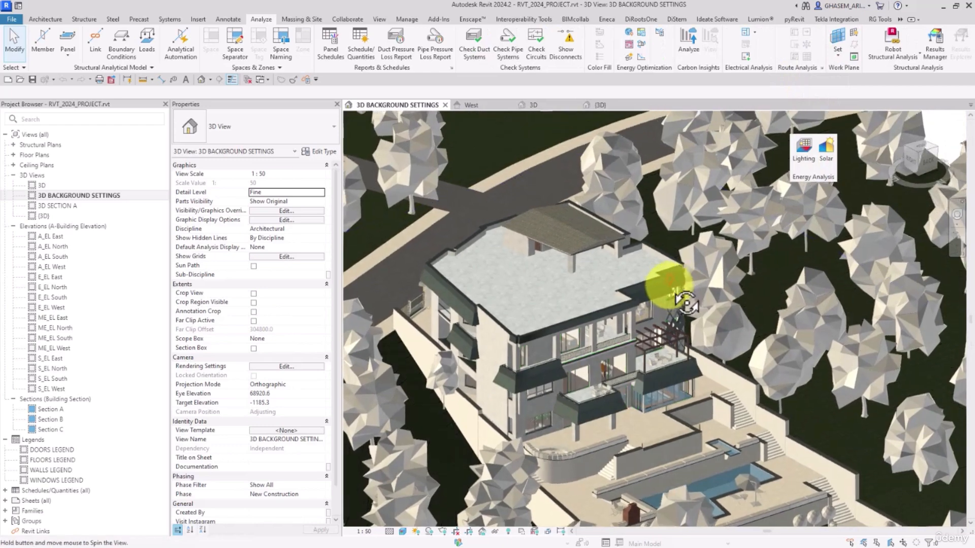
pyautogui.scroll(2, 675, 300)
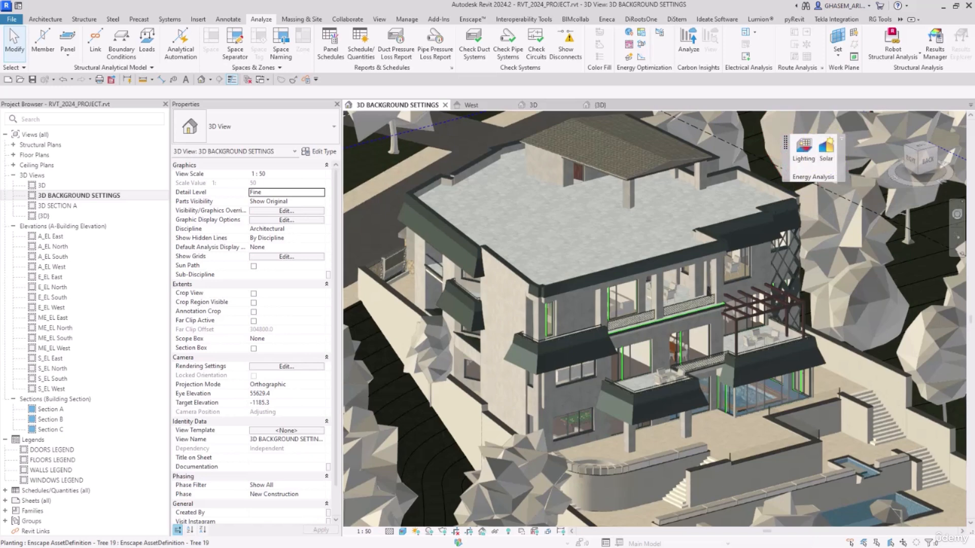
# - Start a Solar analysis with the study type Solar Energy - Annual PV, using the existing weather station
pyautogui.click(826, 148)
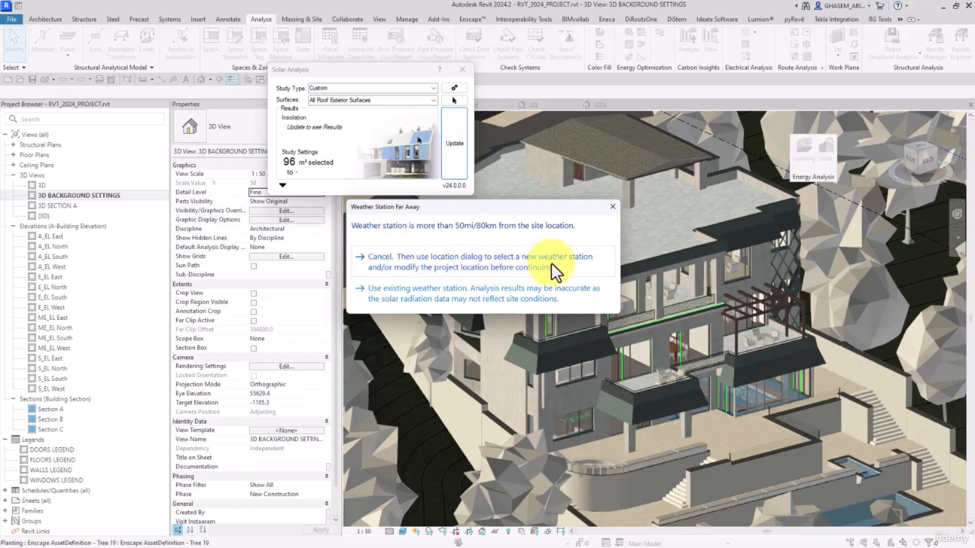
pyautogui.click(419, 299)
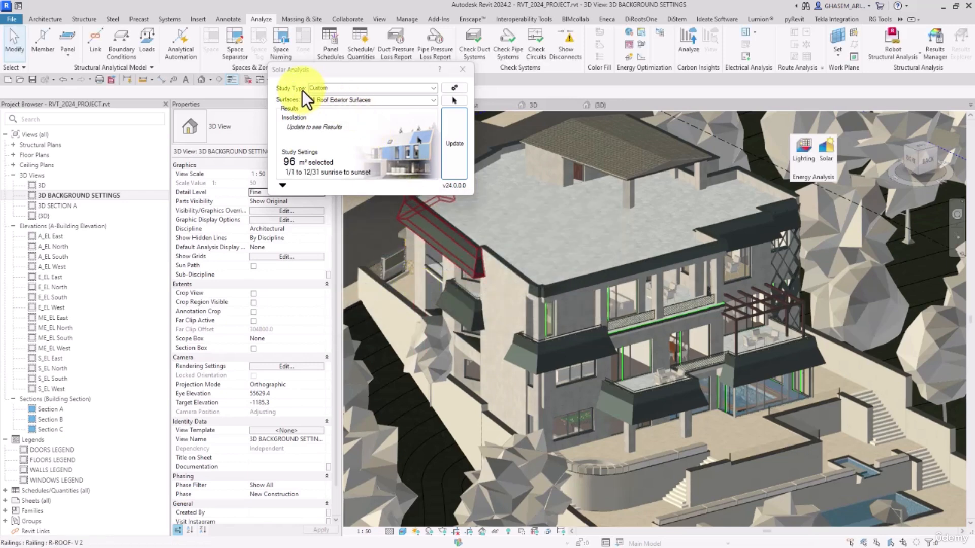
pyautogui.click(433, 89)
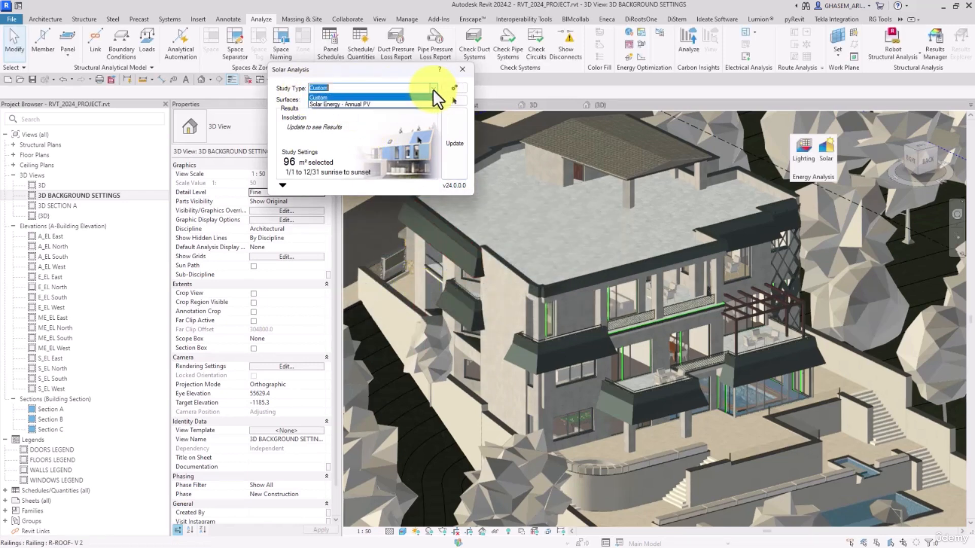
pyautogui.click(321, 99)
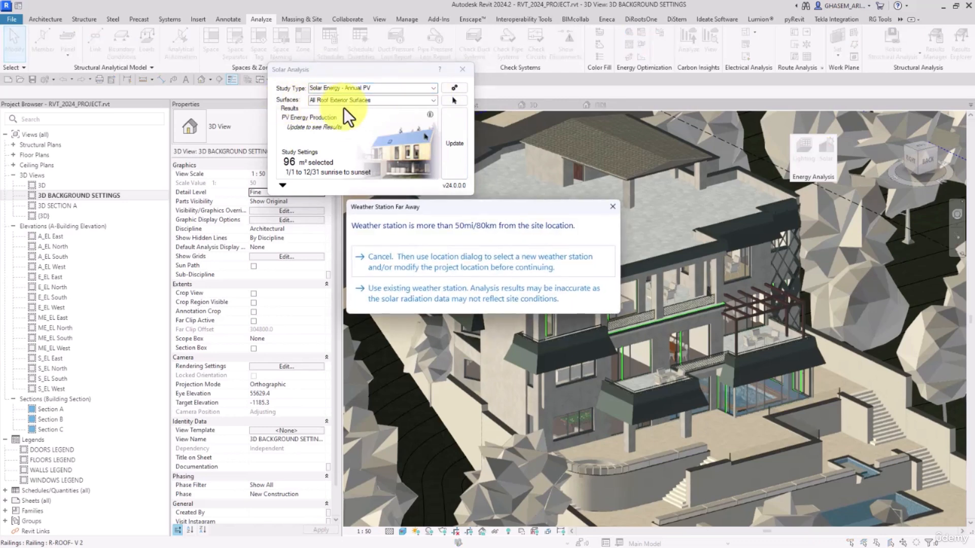
pyautogui.click(400, 300)
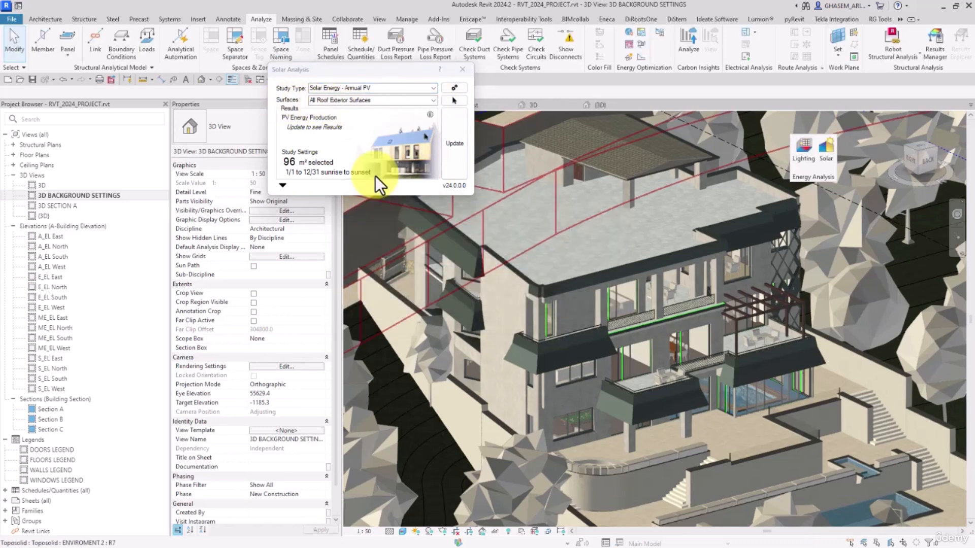
# - Set the surfaces for the solar study to <user selection> and dismiss the surface selection note
pyautogui.click(434, 102)
pyautogui.click(344, 116)
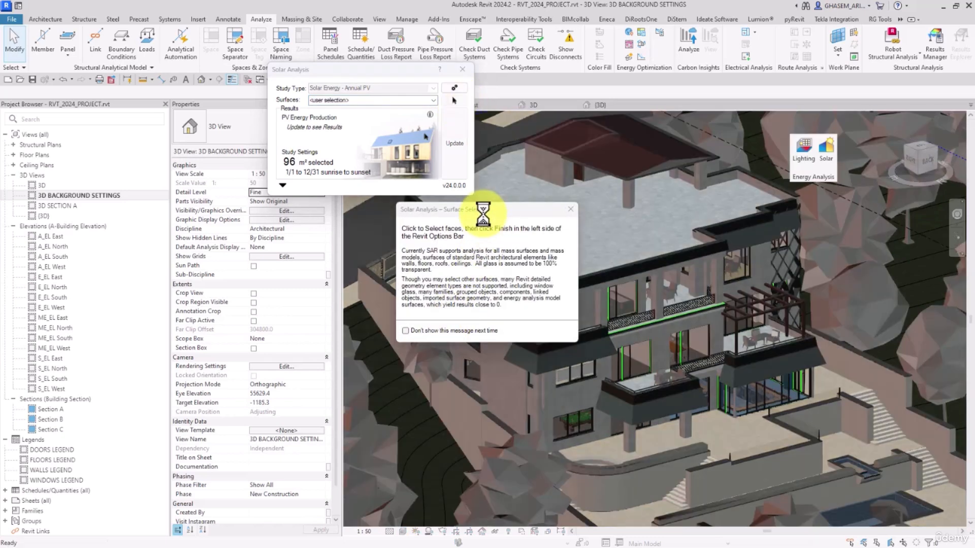
pyautogui.moveTo(514, 211); pyautogui.dragTo(492, 214)
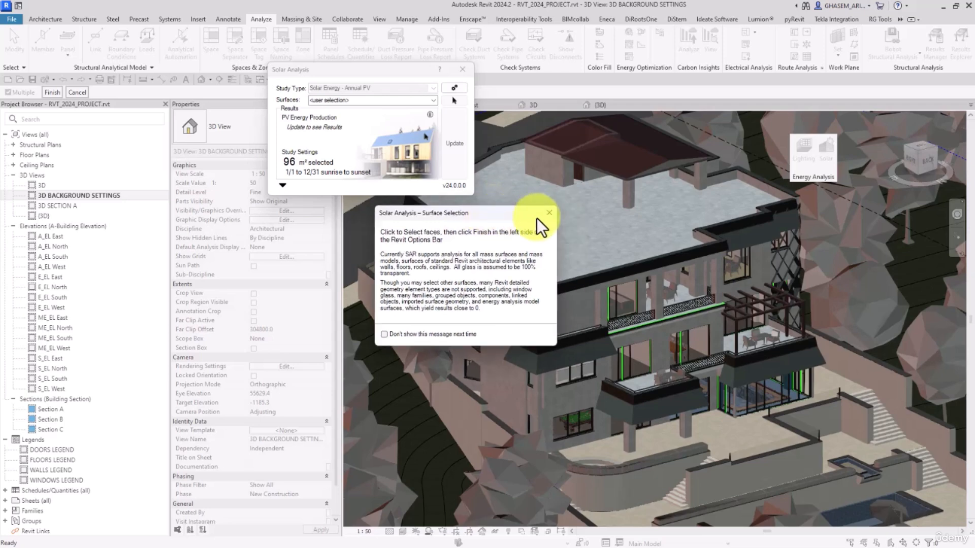
pyautogui.click(550, 213)
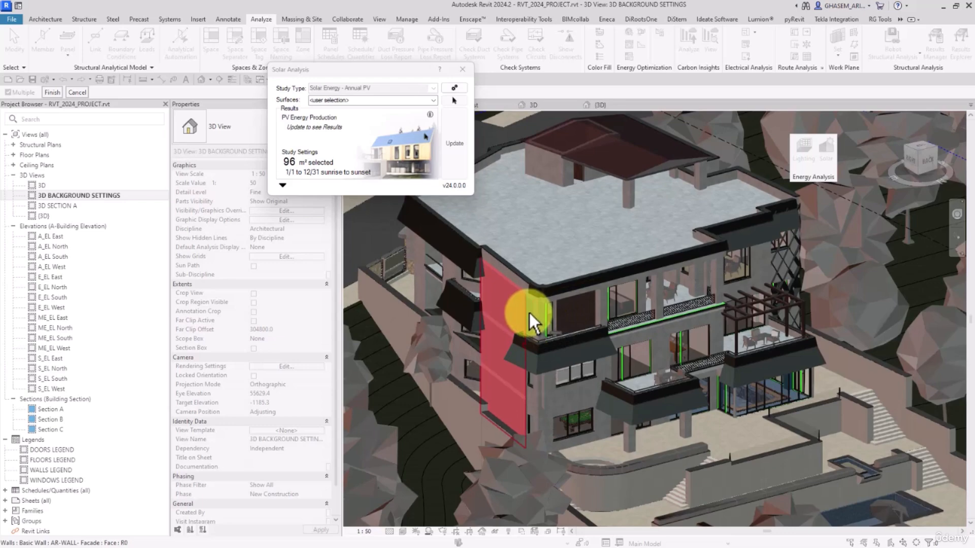
# - Select the faces of the house and its surrounding plot together from above and finish the surface selection
pyautogui.scroll(3, 549, 414)
pyautogui.scroll(-10, 549, 414)
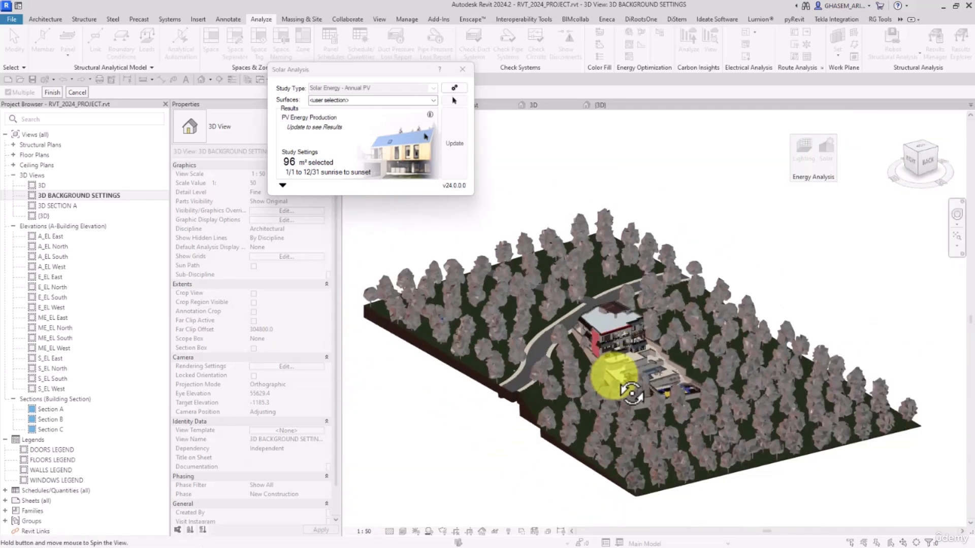
pyautogui.keyDown('shift'); pyautogui.moveTo(631, 392); pyautogui.dragTo(584, 504, button='middle'); pyautogui.keyUp('shift')
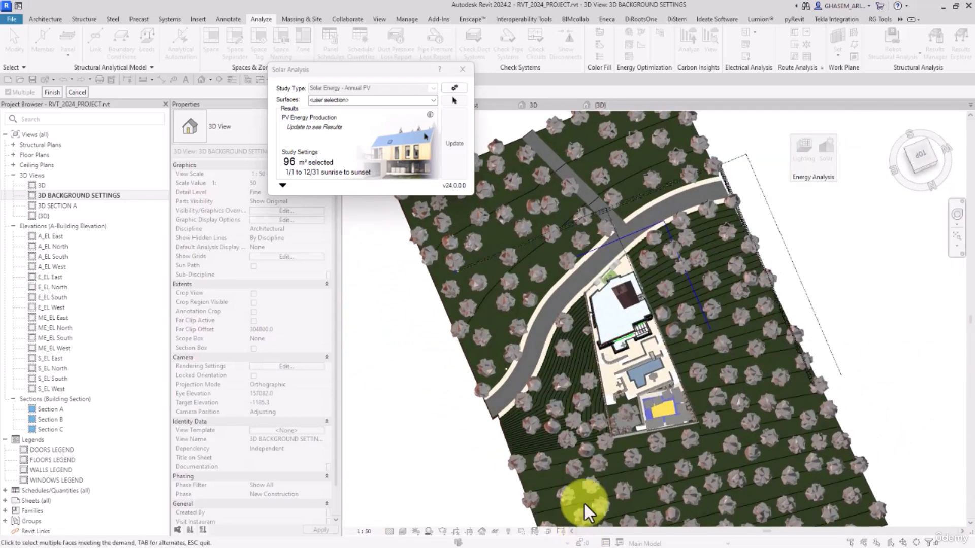
pyautogui.moveTo(471, 451); pyautogui.dragTo(721, 250)
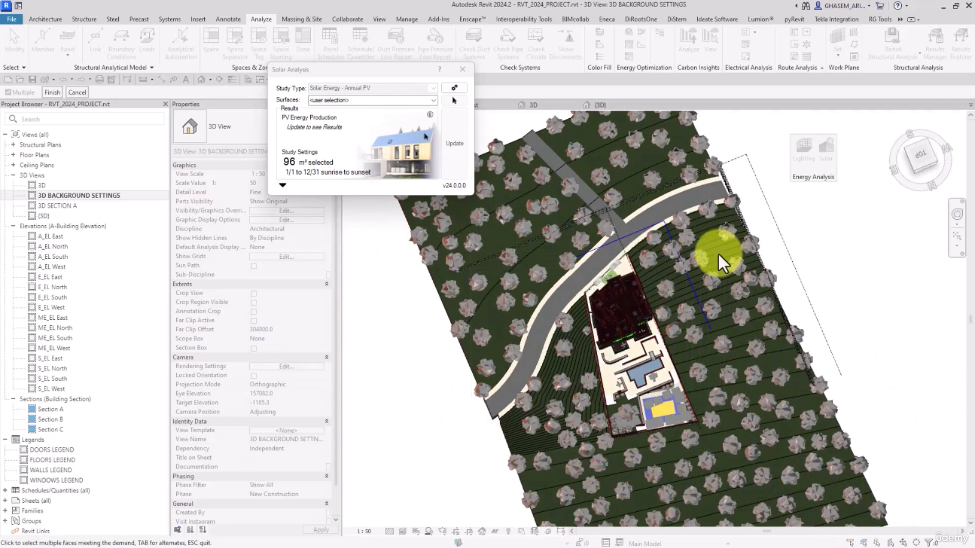
pyautogui.keyDown('shift'); pyautogui.moveTo(657, 335); pyautogui.dragTo(650, 304, button='middle'); pyautogui.keyUp('shift')
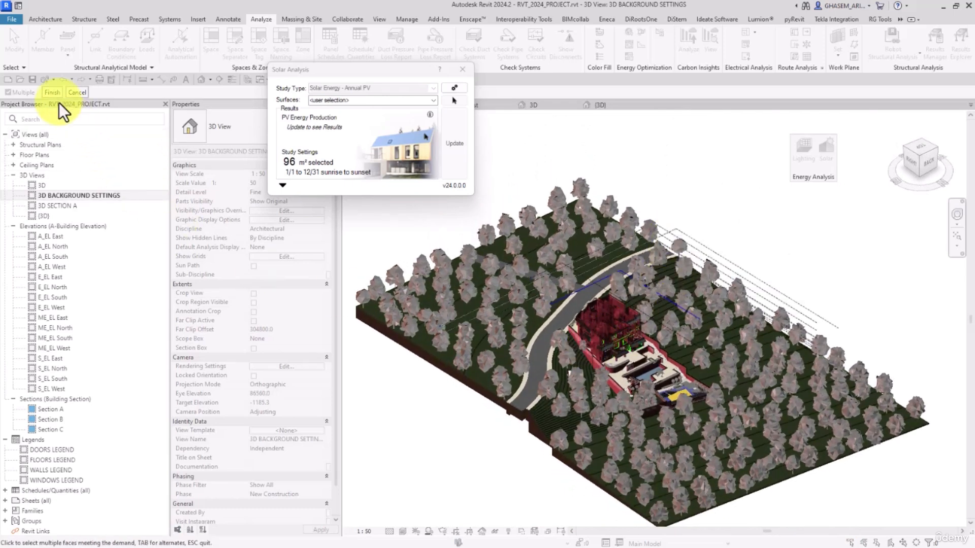
pyautogui.click(51, 91)
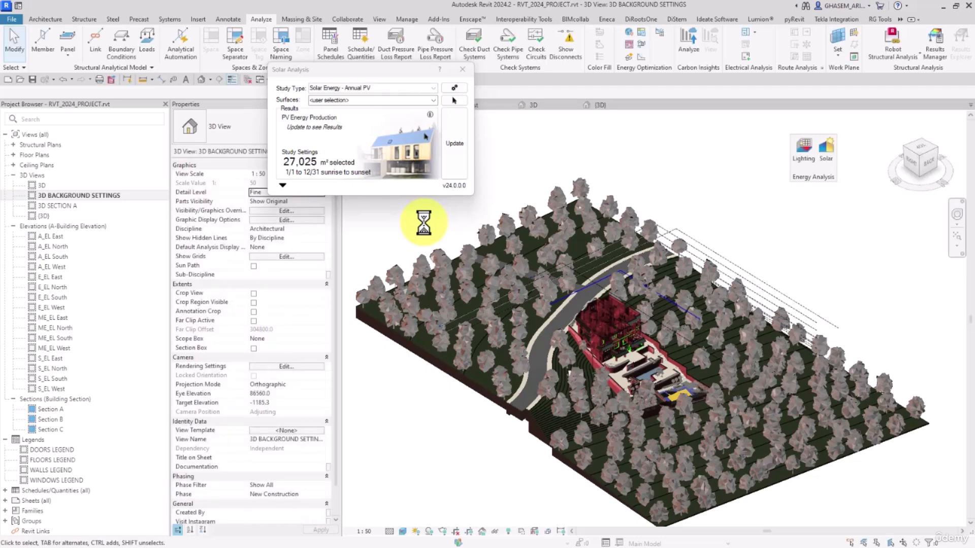
# - Update the solar study for the selected faces, agreeing to analyze many faces and use the existing weather station
pyautogui.scroll(5, 632, 377)
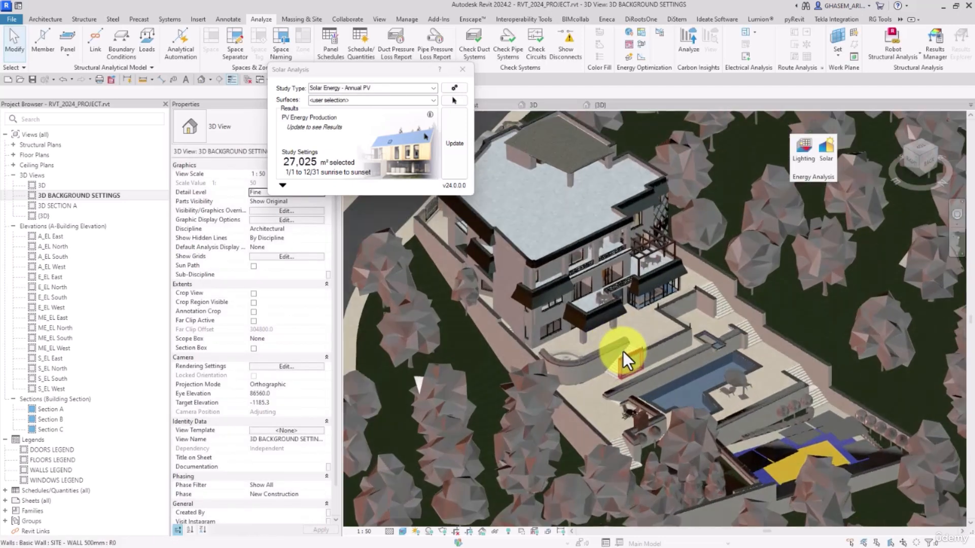
pyautogui.click(453, 148)
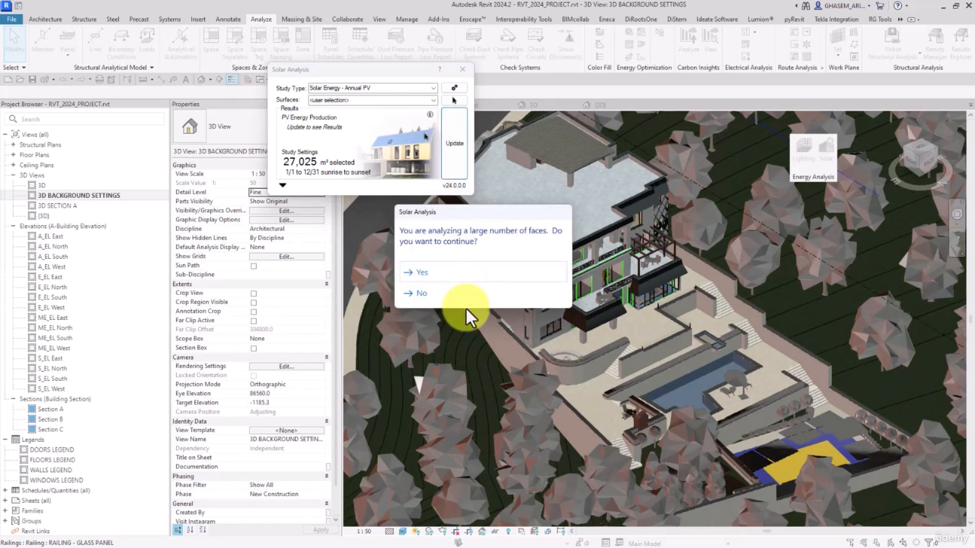
pyautogui.click(422, 276)
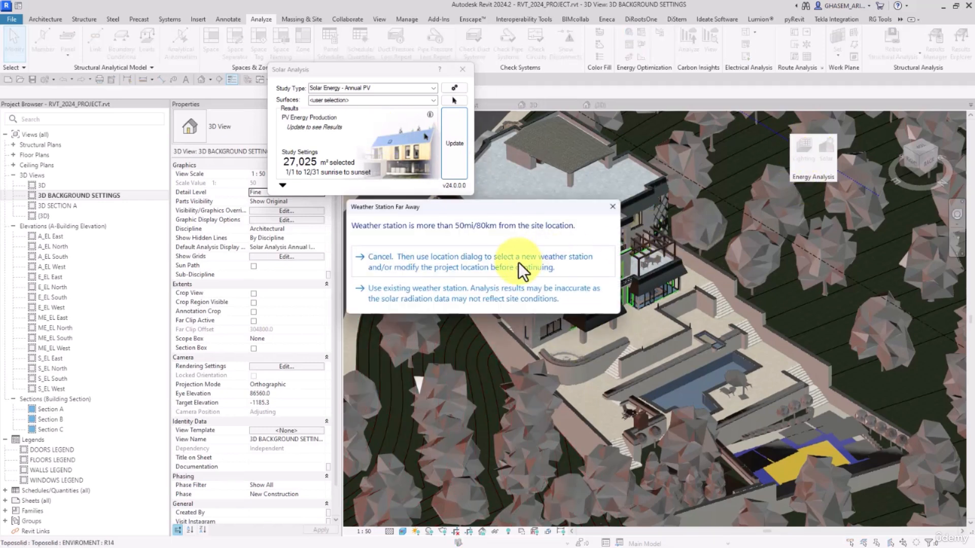
pyautogui.click(386, 291)
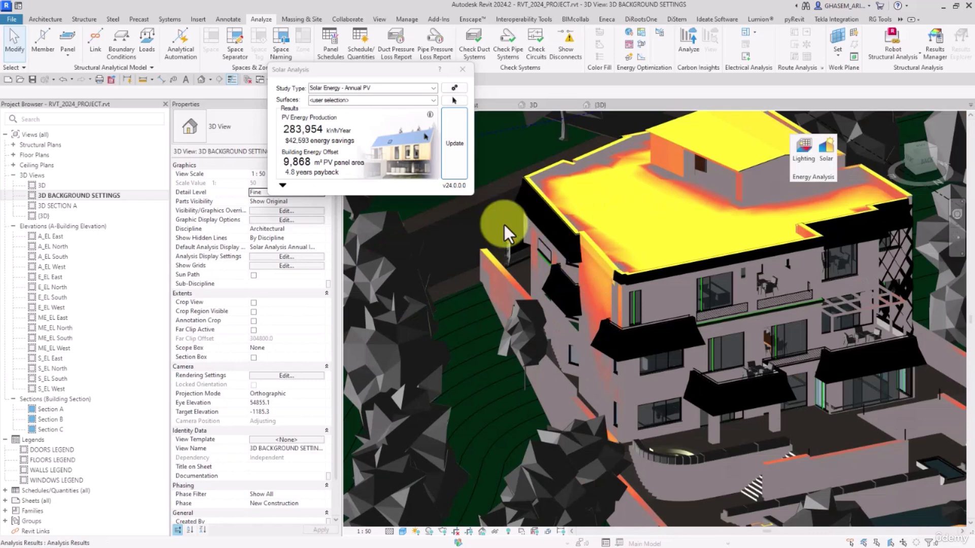
# - Close the Solar Analysis dialog and return the floating Energy Analysis tools to their original place
pyautogui.click(461, 70)
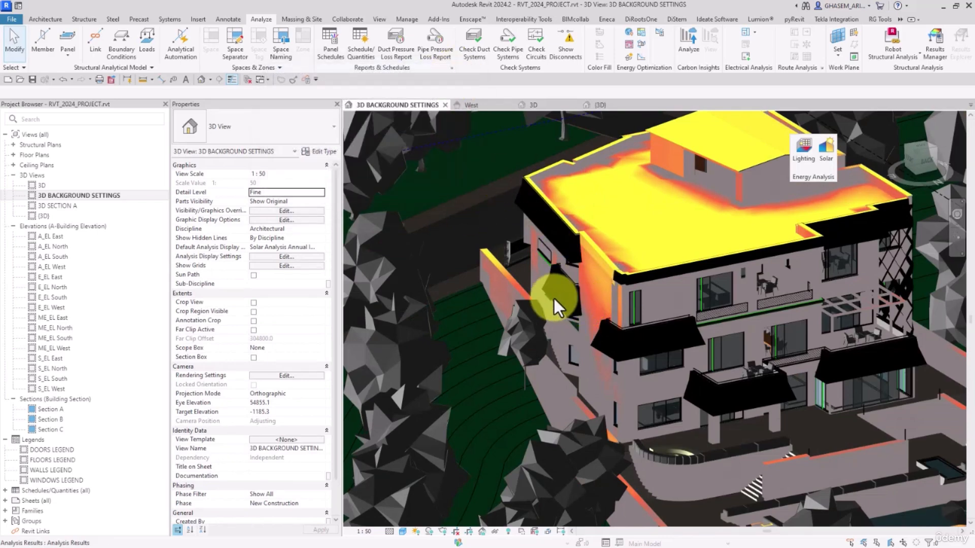
pyautogui.scroll(-5, 553, 299)
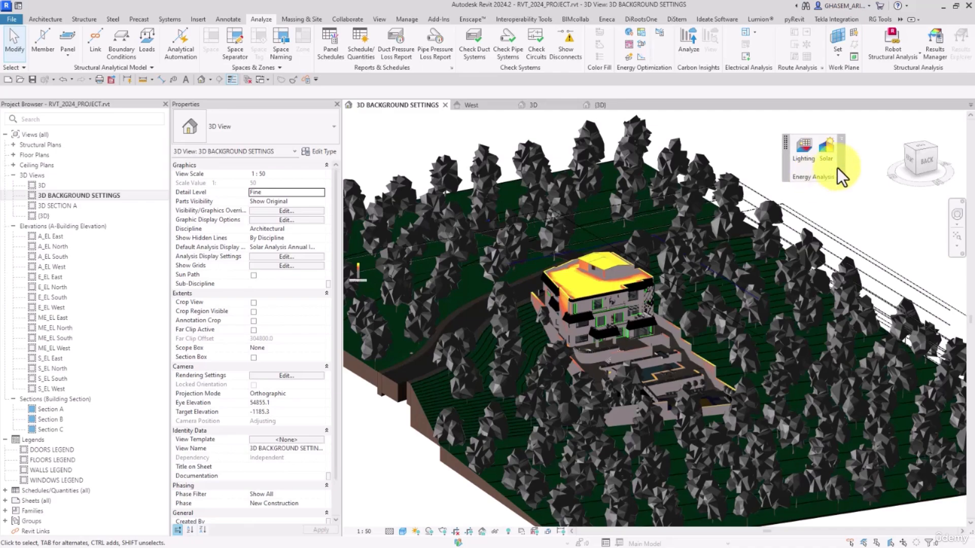
pyautogui.click(842, 138)
pyautogui.keyDown('shift'); pyautogui.moveTo(814, 188); pyautogui.dragTo(525, 332, button='middle'); pyautogui.keyUp('shift')
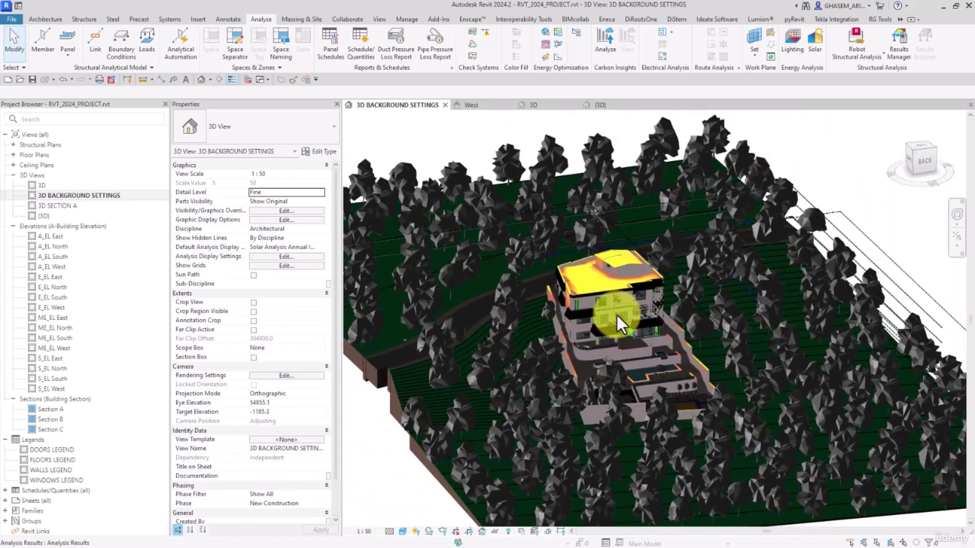
# - Examine the solar results on the house and review the 3D view's analysis display settings without changing them
pyautogui.scroll(2, 567, 288)
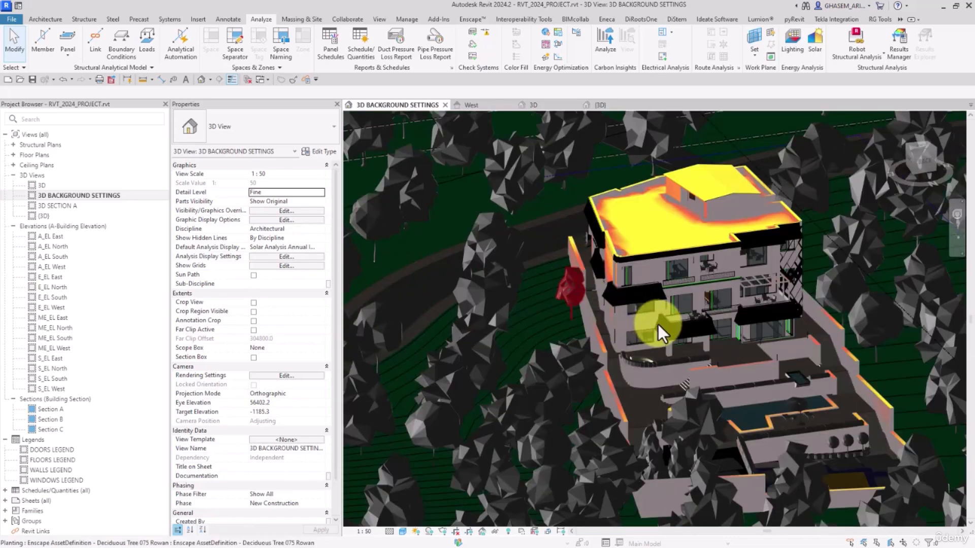
pyautogui.scroll(2, 658, 324)
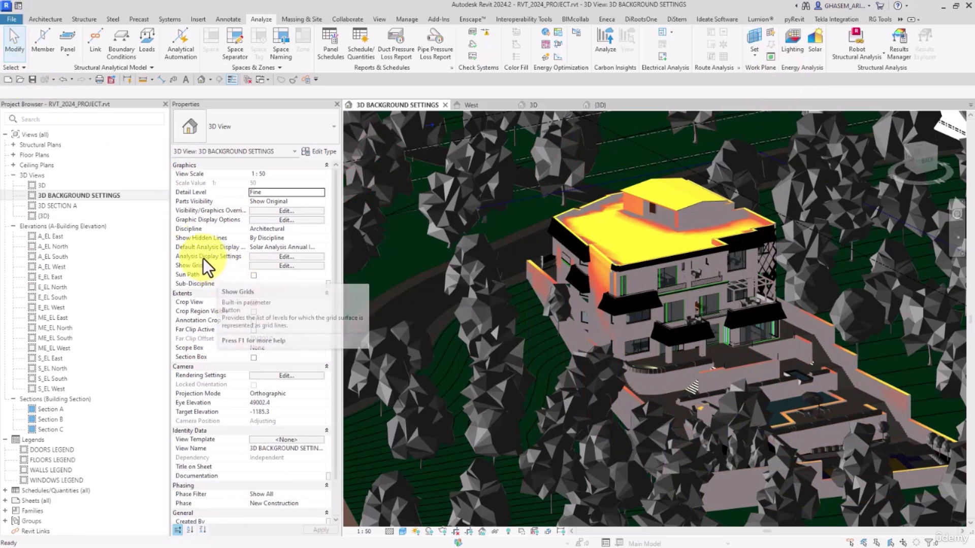
pyautogui.click(285, 256)
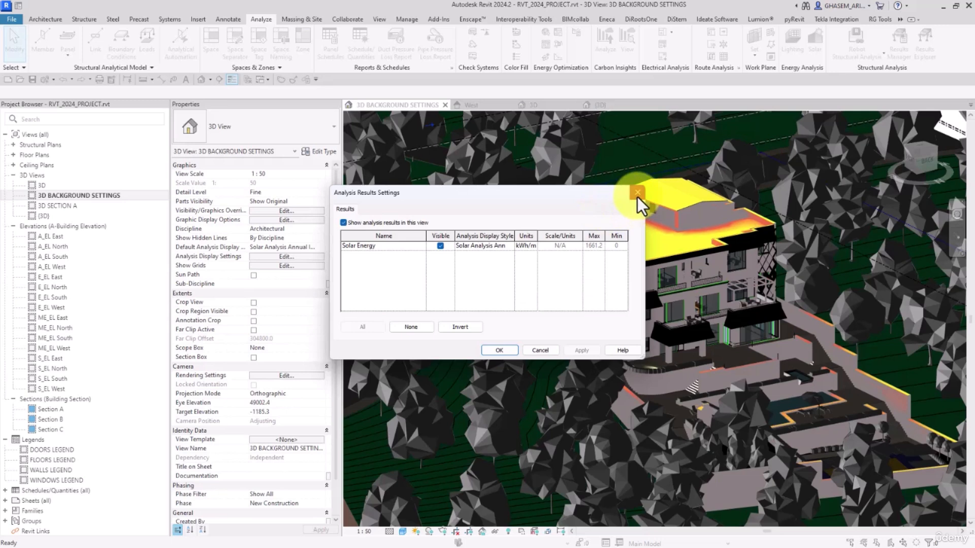
pyautogui.click(637, 193)
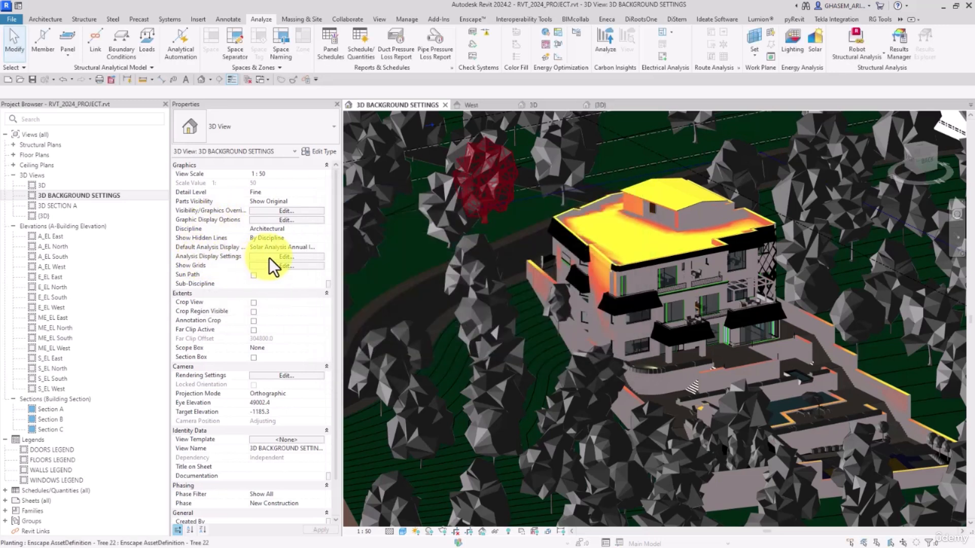
# - Set the view's default analysis display style to Solar Analysis Default pts using large previews, and check the analysis results settings
pyautogui.click(319, 246)
pyautogui.moveTo(258, 63); pyautogui.dragTo(310, 56)
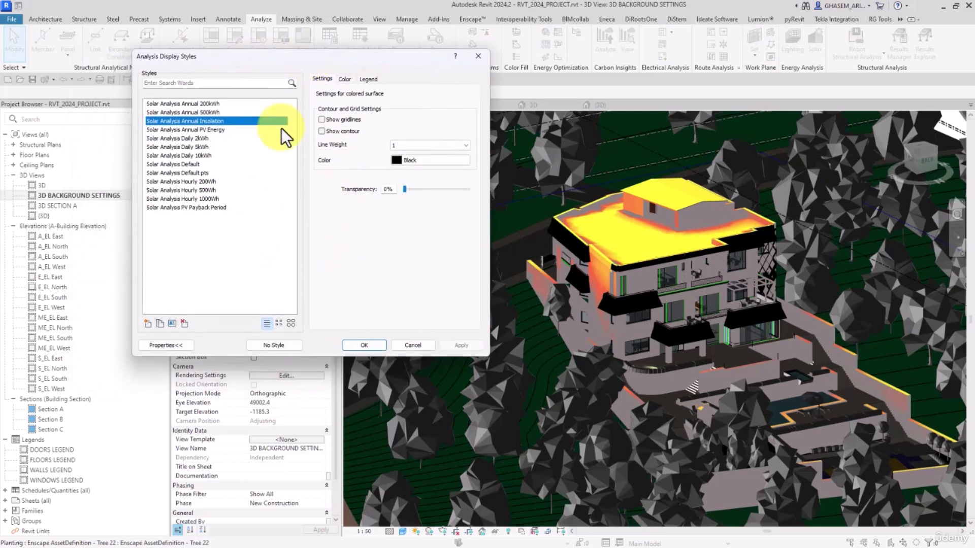
pyautogui.click(291, 323)
pyautogui.moveTo(293, 150); pyautogui.dragTo(273, 211)
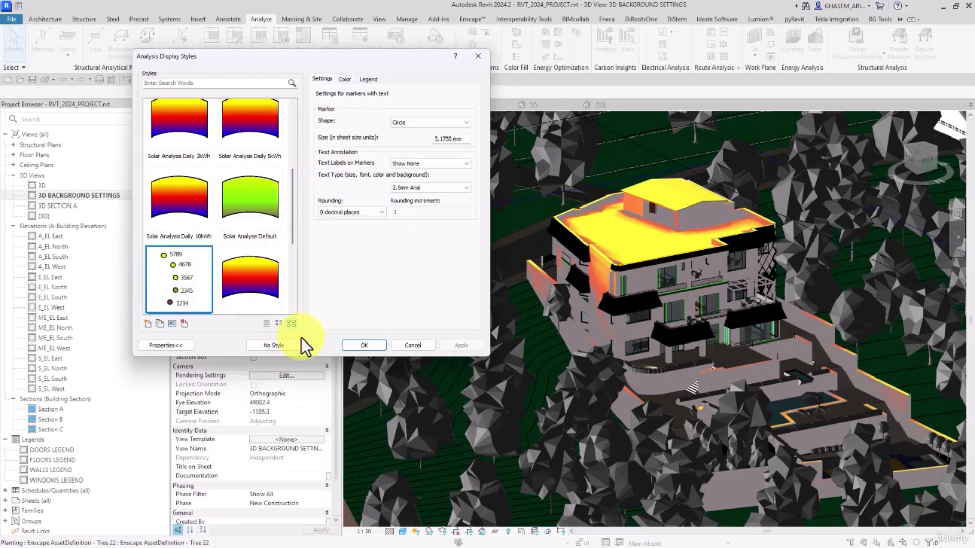
pyautogui.click(364, 345)
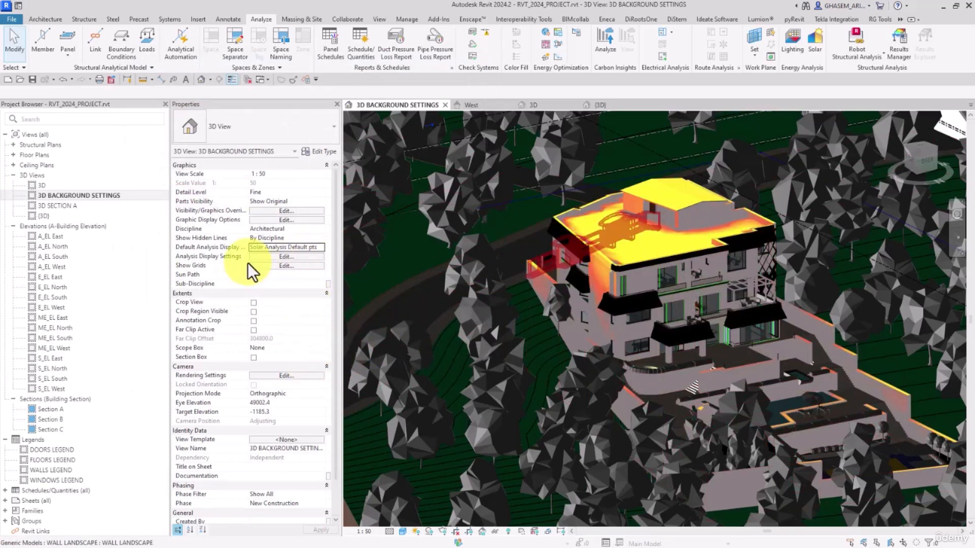
pyautogui.click(293, 256)
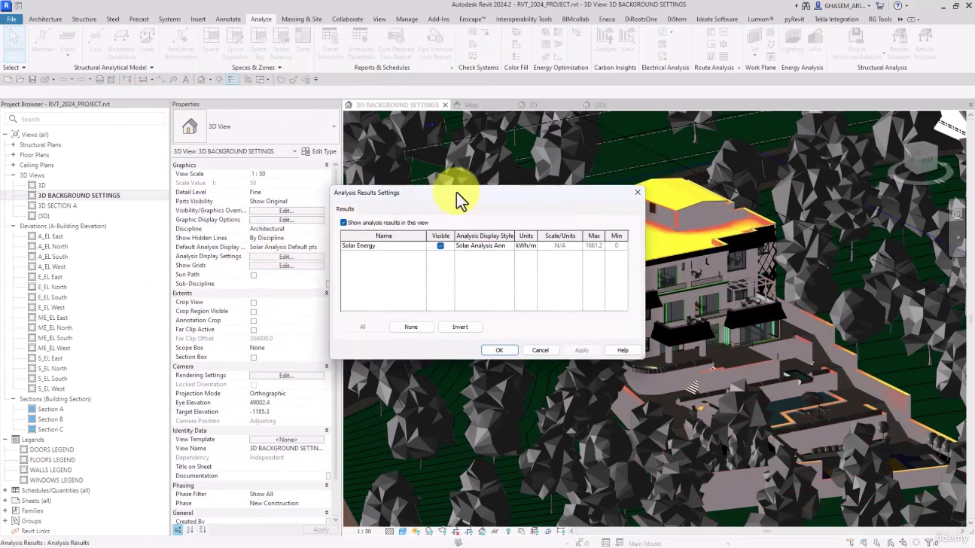
pyautogui.click(499, 350)
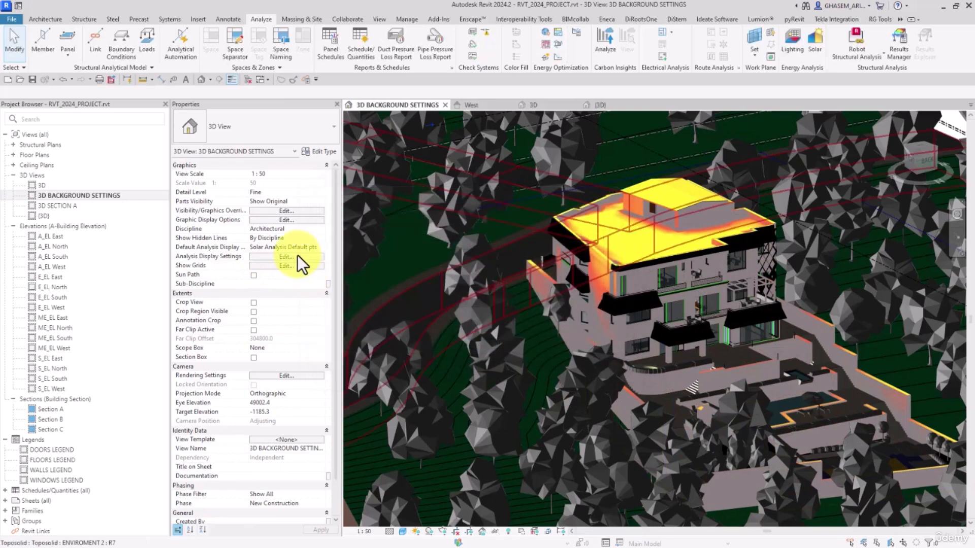
# - Set the default analysis display style to Solar Analysis Annual 200kWh with gridlines and contour shown
pyautogui.click(322, 249)
pyautogui.click(320, 249)
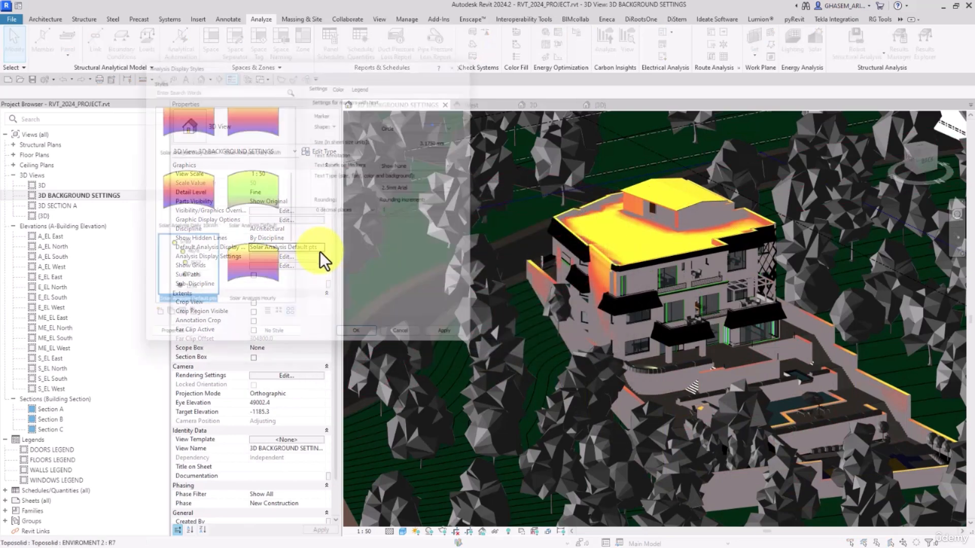
pyautogui.click(175, 142)
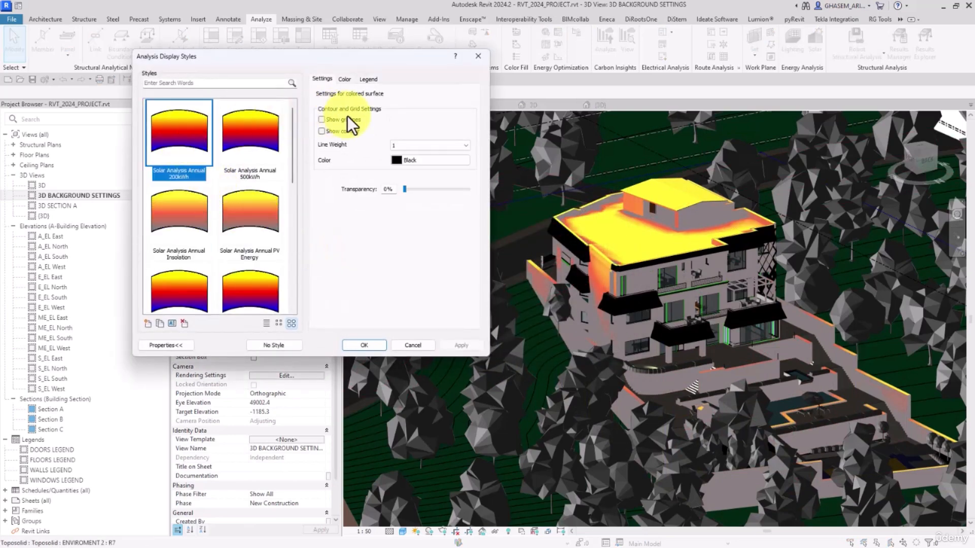
pyautogui.click(332, 122)
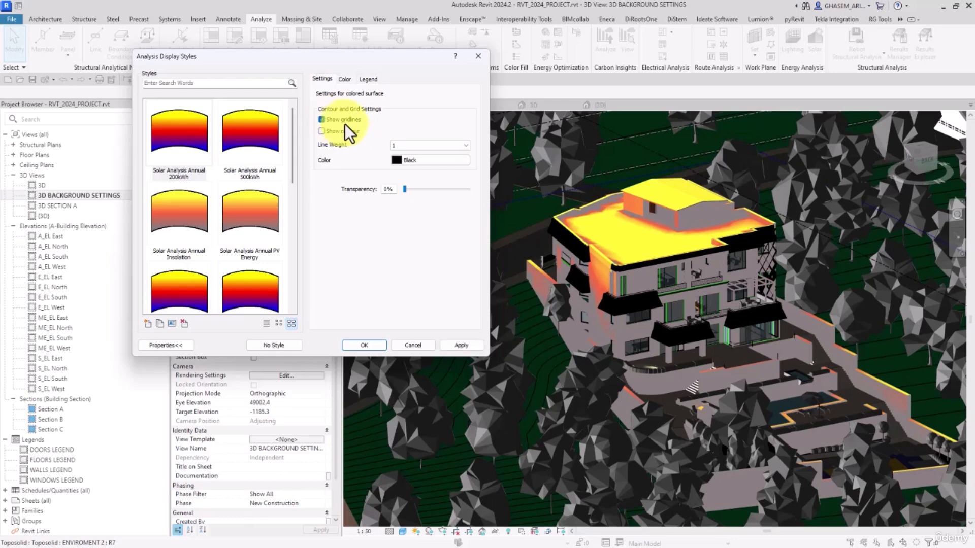
pyautogui.click(455, 349)
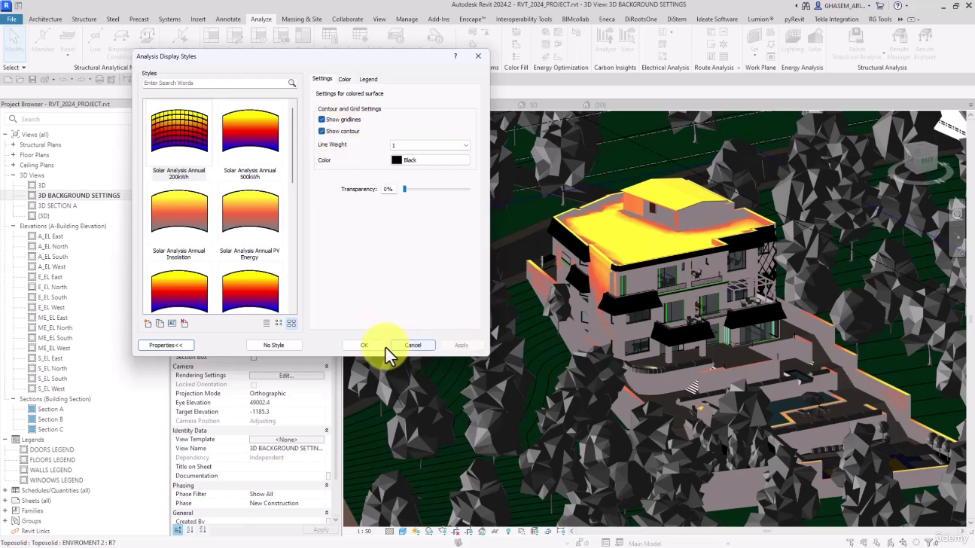
pyautogui.click(364, 345)
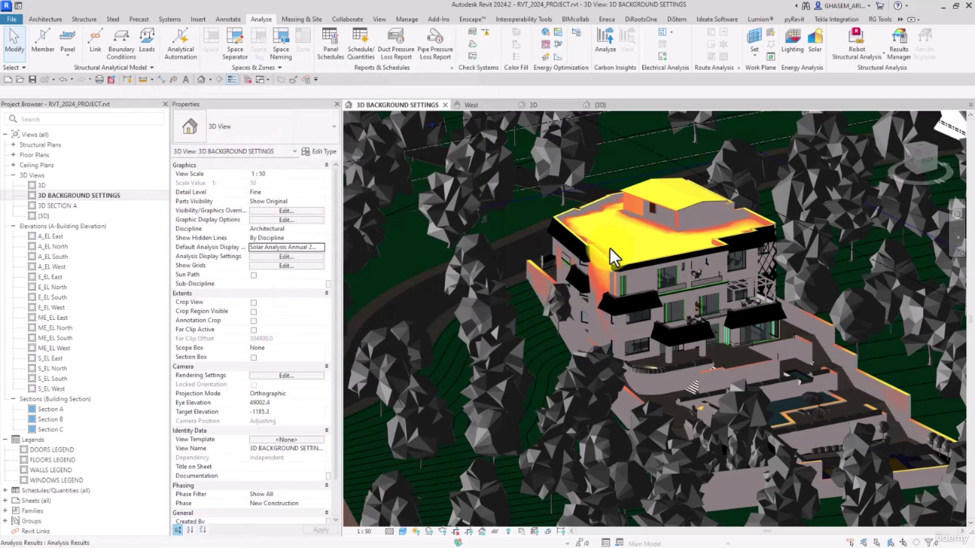
# - Change the 3D view's visual style to Hidden Line and review its graphic display options
pyautogui.scroll(4, 609, 248)
pyautogui.scroll(-2, 601, 270)
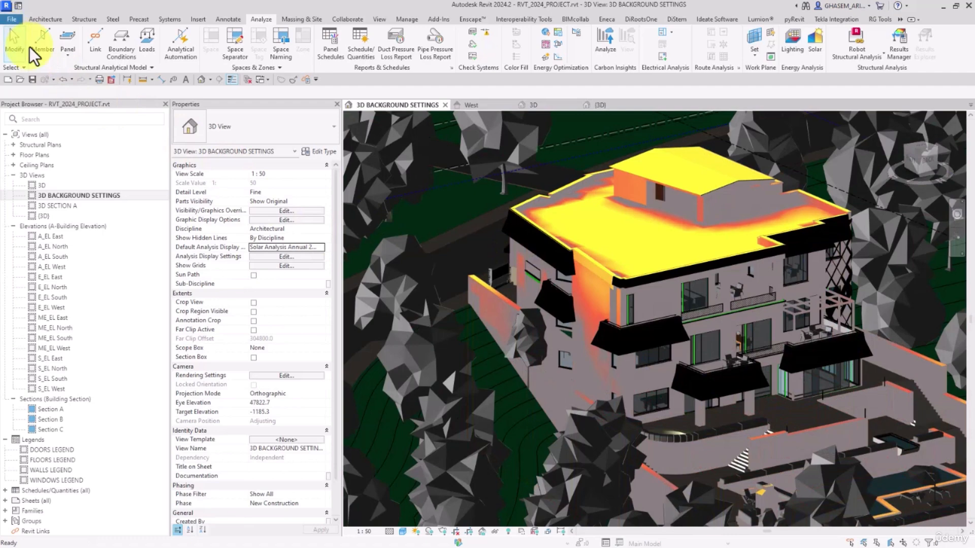
pyautogui.click(403, 531)
pyautogui.click(421, 479)
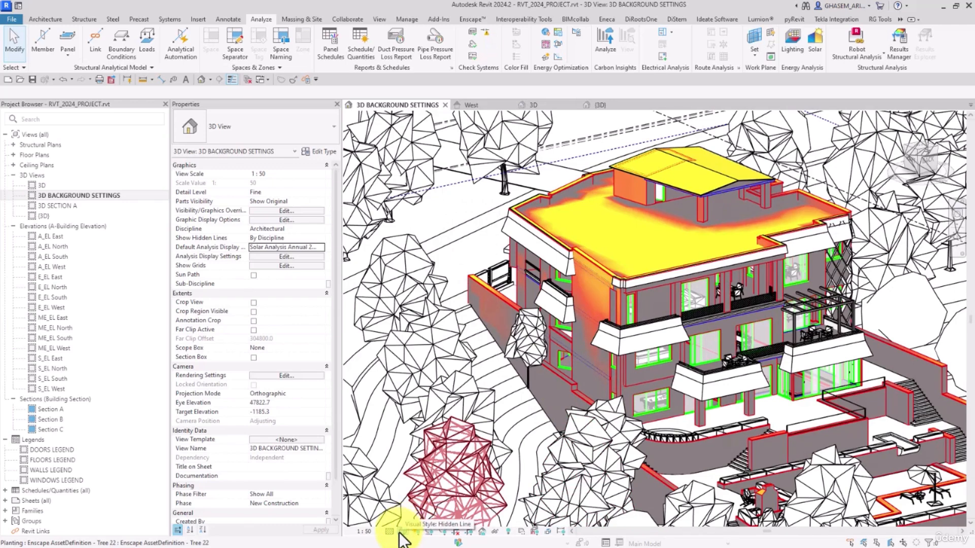
pyautogui.click(401, 531)
pyautogui.click(415, 457)
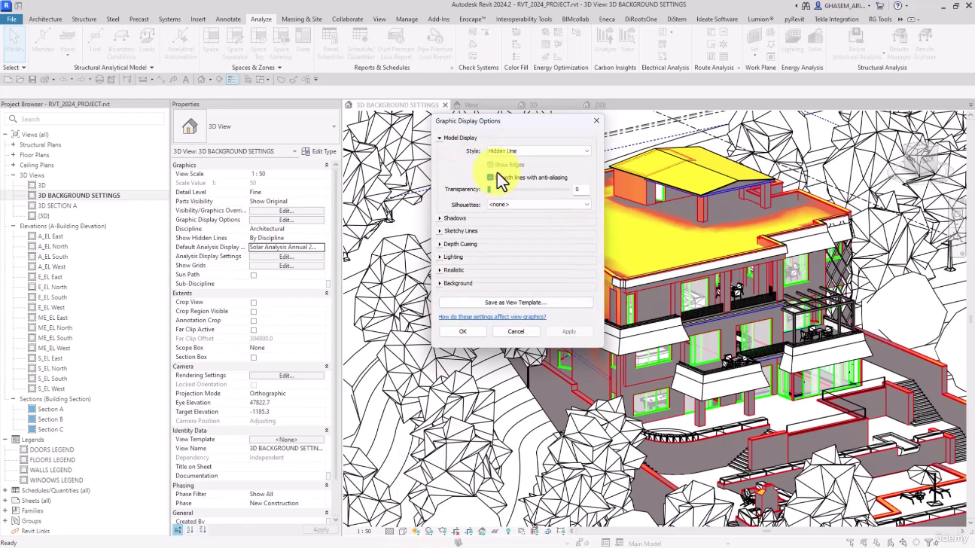
pyautogui.click(463, 331)
# - In the Solar Analysis Annual 200kWh style's gradient, add an RGB 255-128-00 color stop and remove the red one
pyautogui.click(319, 254)
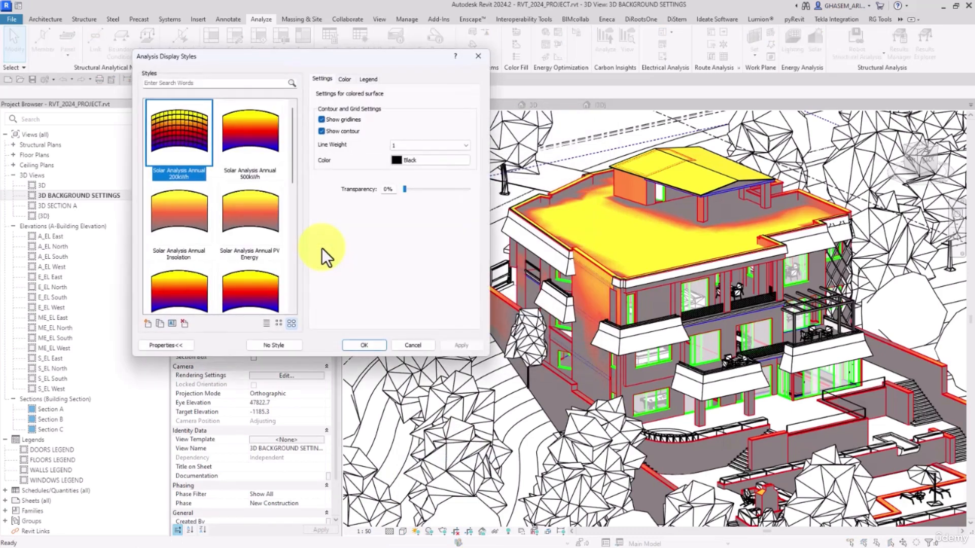
pyautogui.click(343, 79)
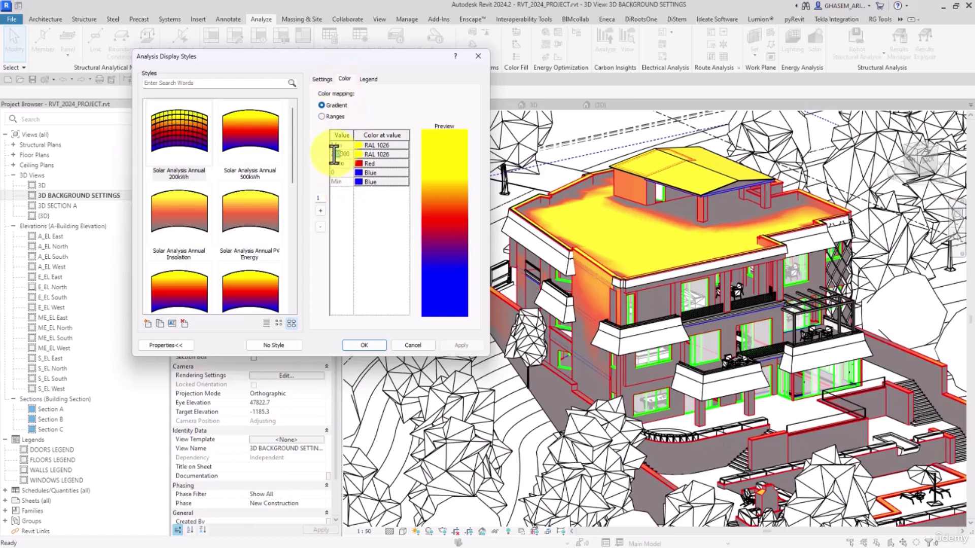
pyautogui.click(320, 209)
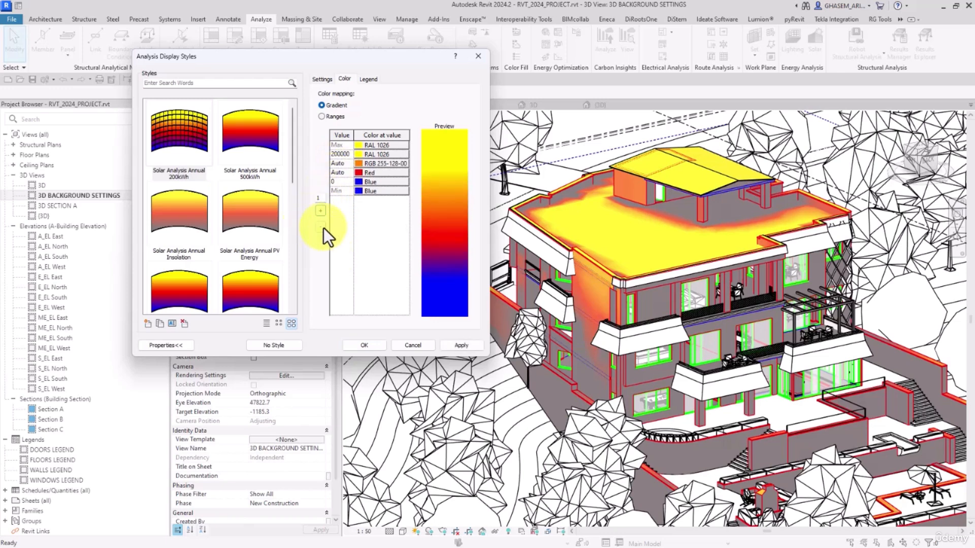
pyautogui.click(320, 227)
# - Add further automatic yellow-to-orange color stops to the style's gradient, remove the 200000 stop, and apply the changes
pyautogui.click(320, 210)
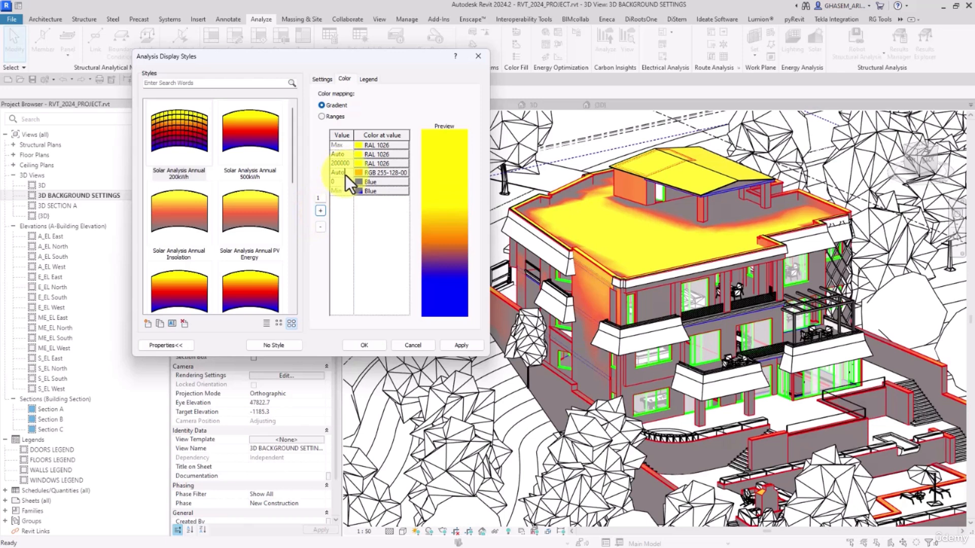
pyautogui.click(324, 214)
pyautogui.click(323, 214)
pyautogui.click(323, 214)
pyautogui.click(324, 214)
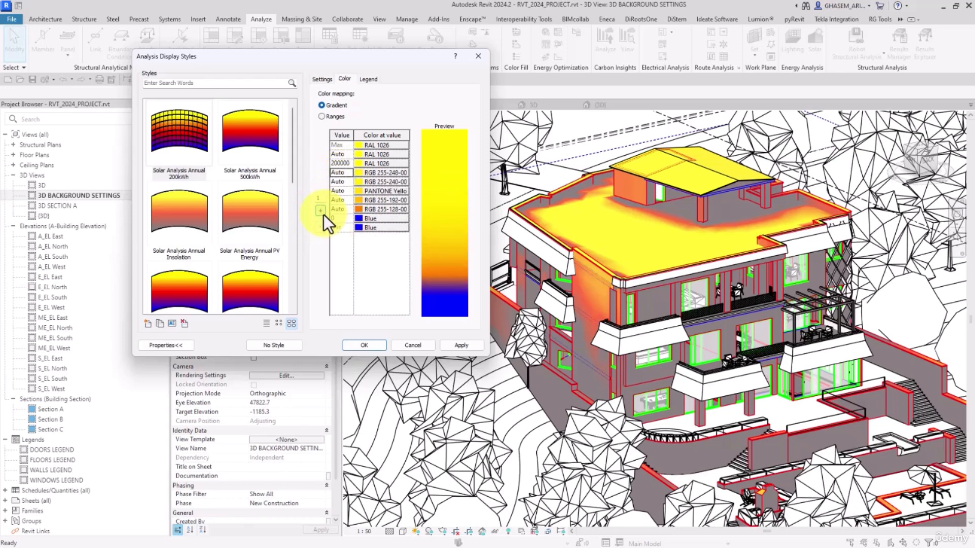
pyautogui.click(324, 214)
pyautogui.click(321, 227)
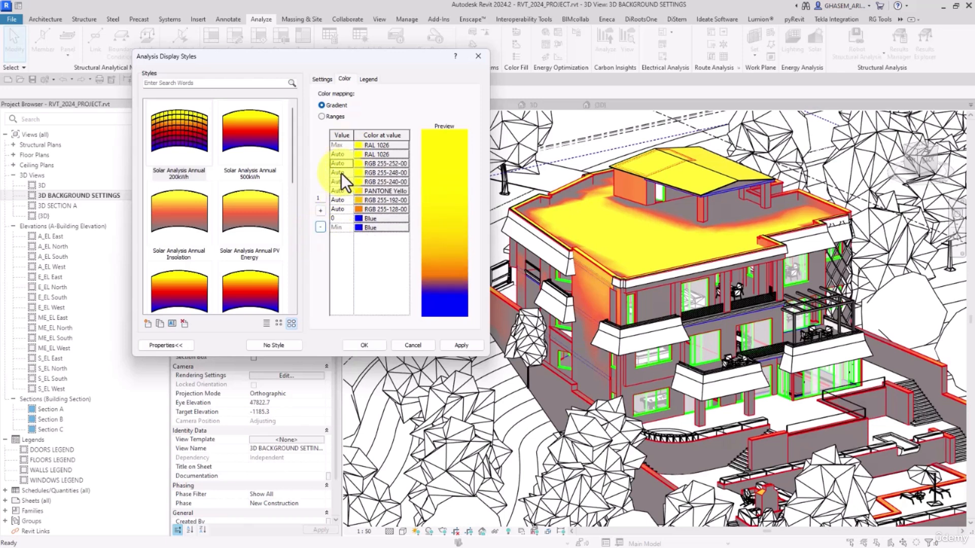
pyautogui.click(458, 346)
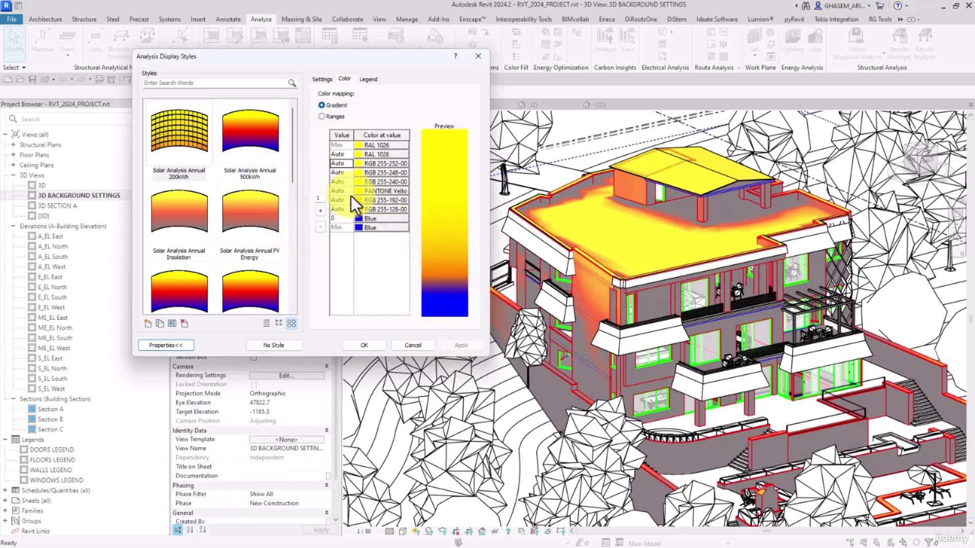
# - Preview the Ranges color mapping, return to Gradient, and review the style's legend settings before accepting the style
pyautogui.click(333, 117)
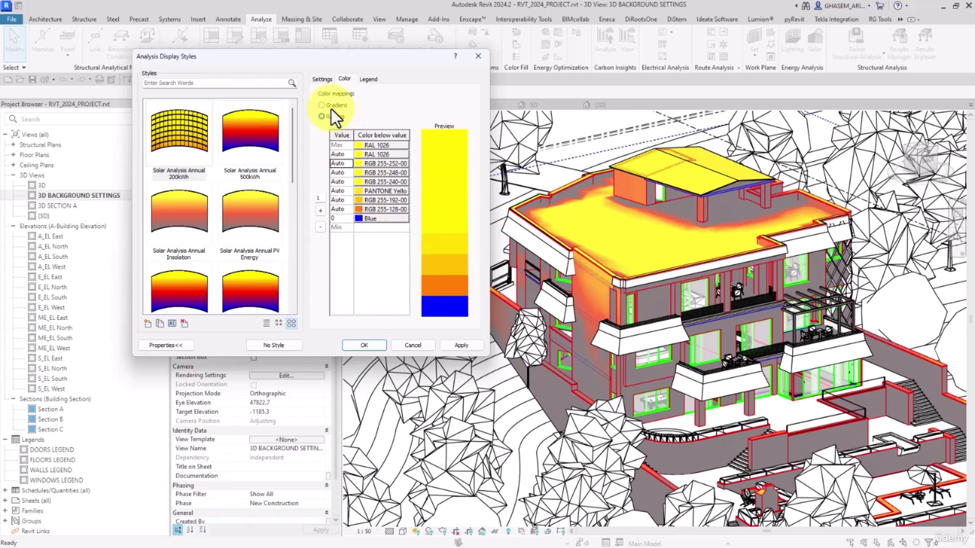
pyautogui.click(331, 108)
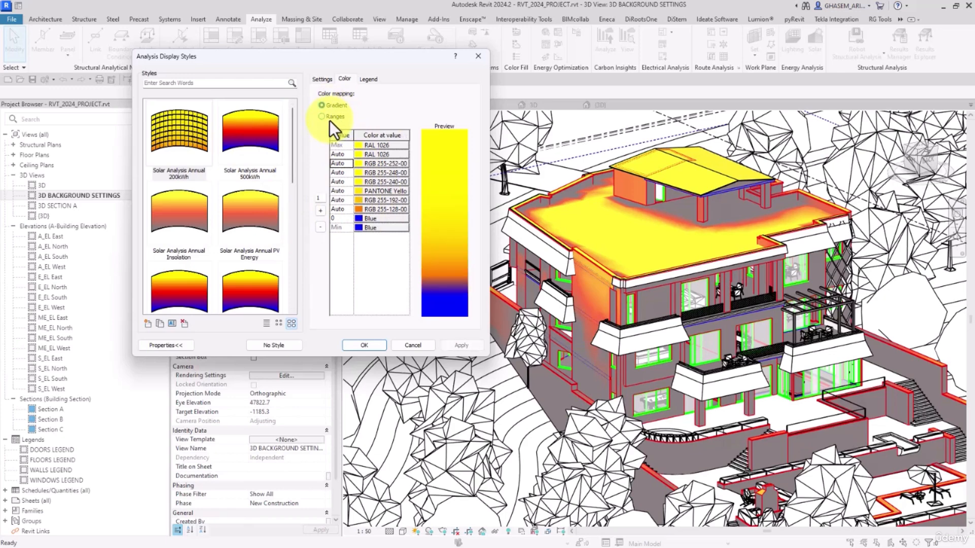
pyautogui.click(369, 79)
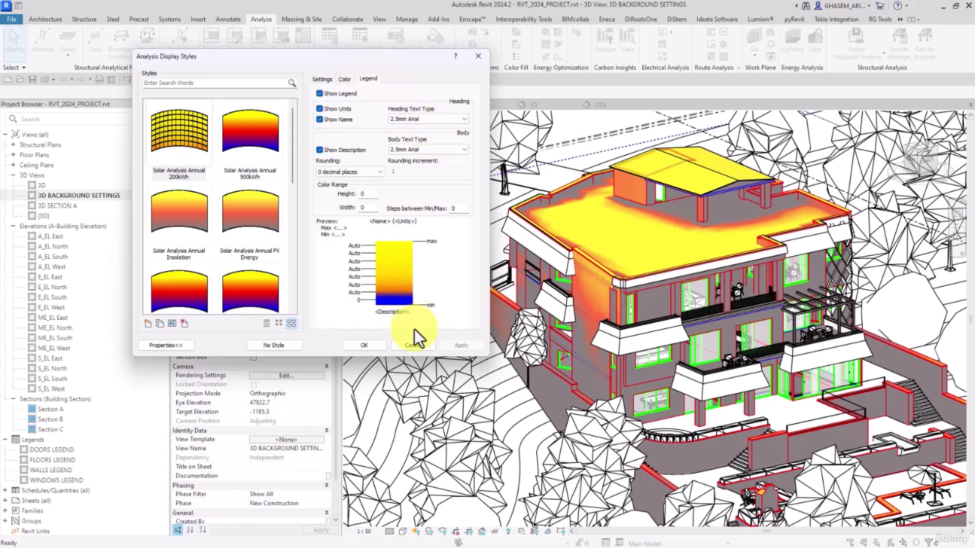
pyautogui.click(361, 348)
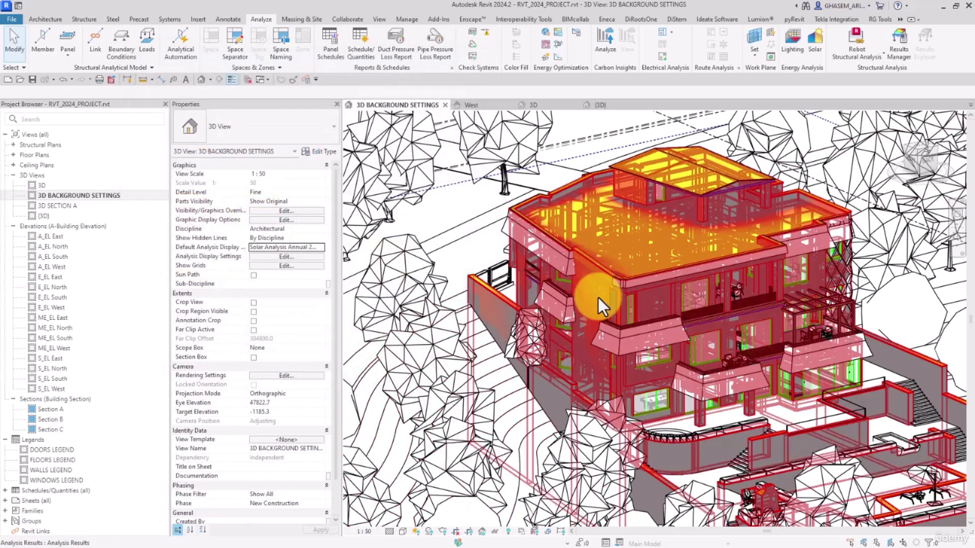
# - Select the solar analysis color legend outside the site, move it onto the plot near the house, and examine it closely
pyautogui.scroll(-5, 488, 283)
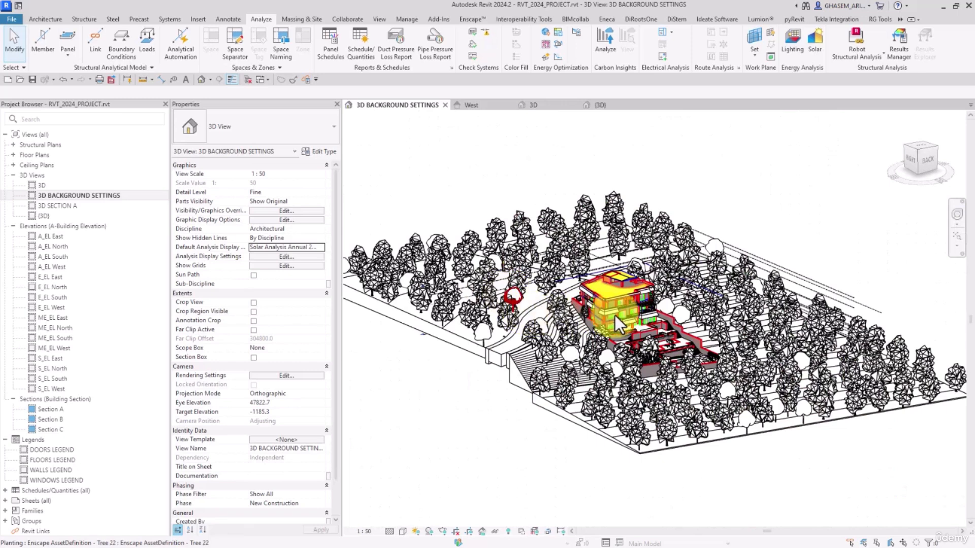
pyautogui.scroll(-3, 614, 315)
pyautogui.keyDown('shift'); pyautogui.moveTo(527, 463); pyautogui.dragTo(426, 446, button='middle'); pyautogui.keyUp('shift')
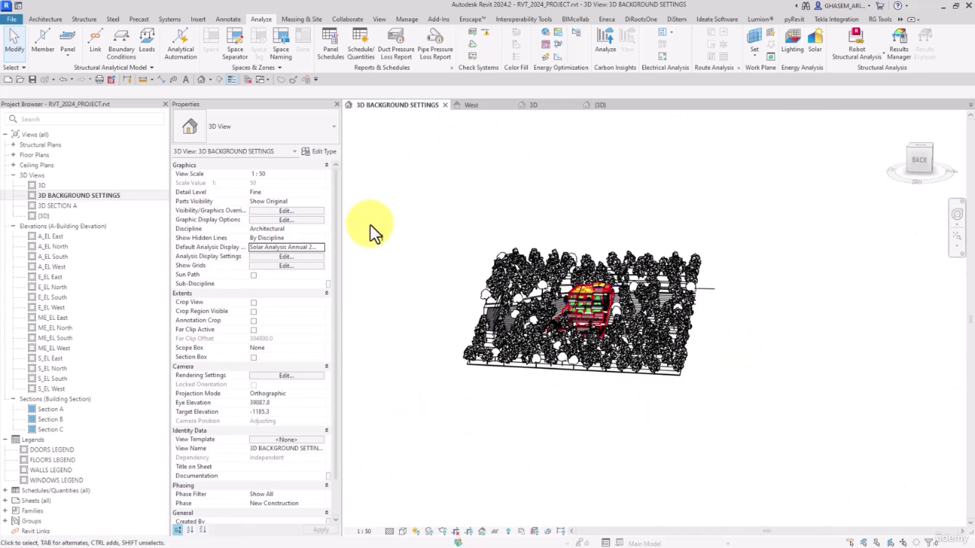
pyautogui.click(384, 239)
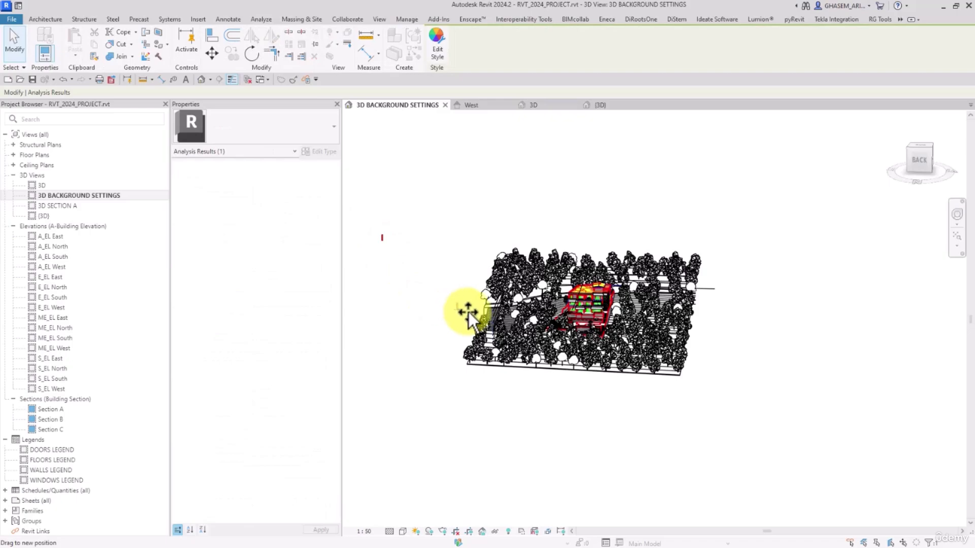
pyautogui.keyDown('shift'); pyautogui.moveTo(451, 326); pyautogui.dragTo(515, 352, button='middle'); pyautogui.keyUp('shift')
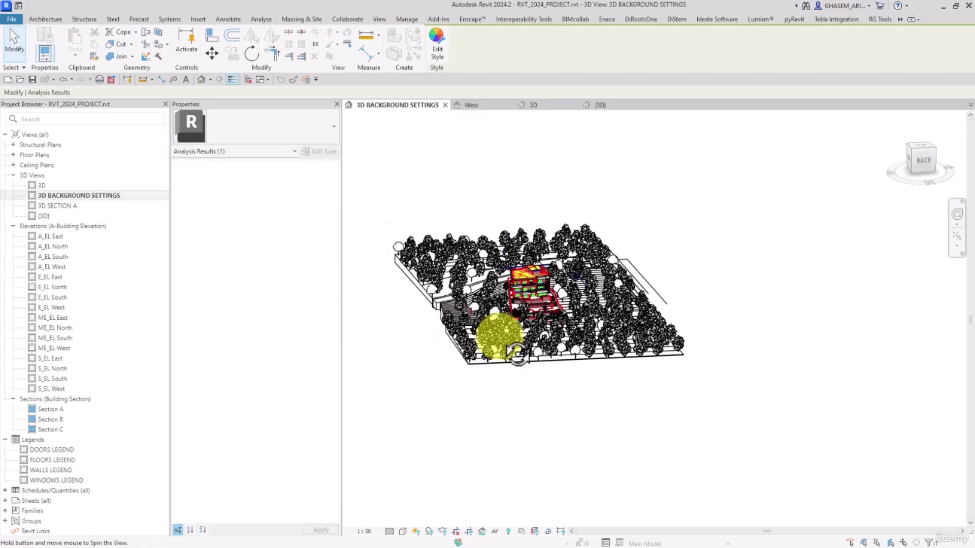
pyautogui.scroll(10, 515, 353)
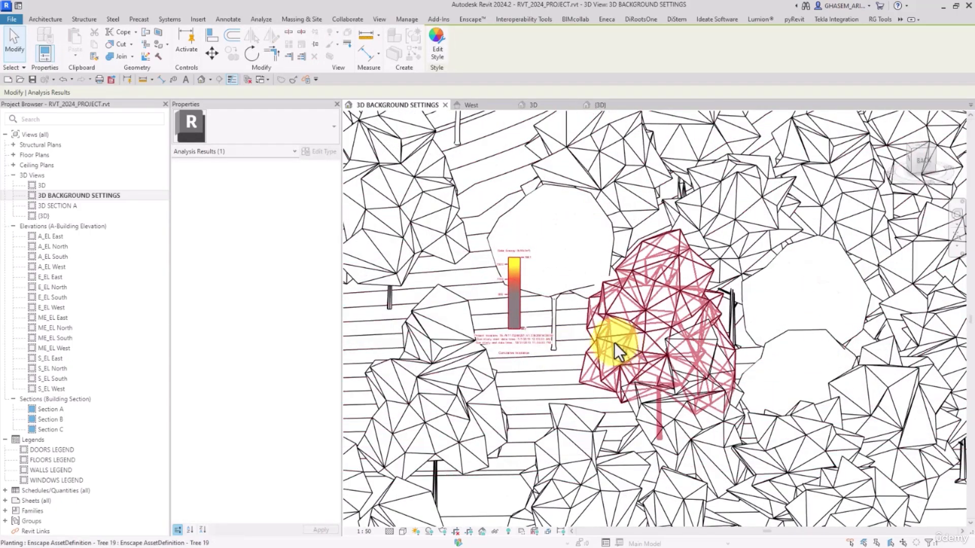
# - Select one of the trees on the site and hide its whole planting category in the 3D view
pyautogui.scroll(-6, 614, 343)
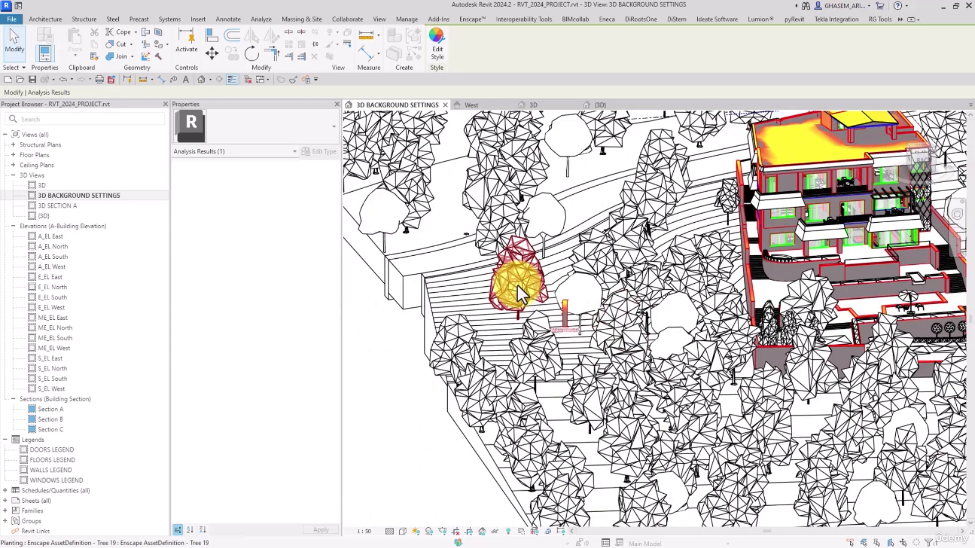
pyautogui.click(516, 285)
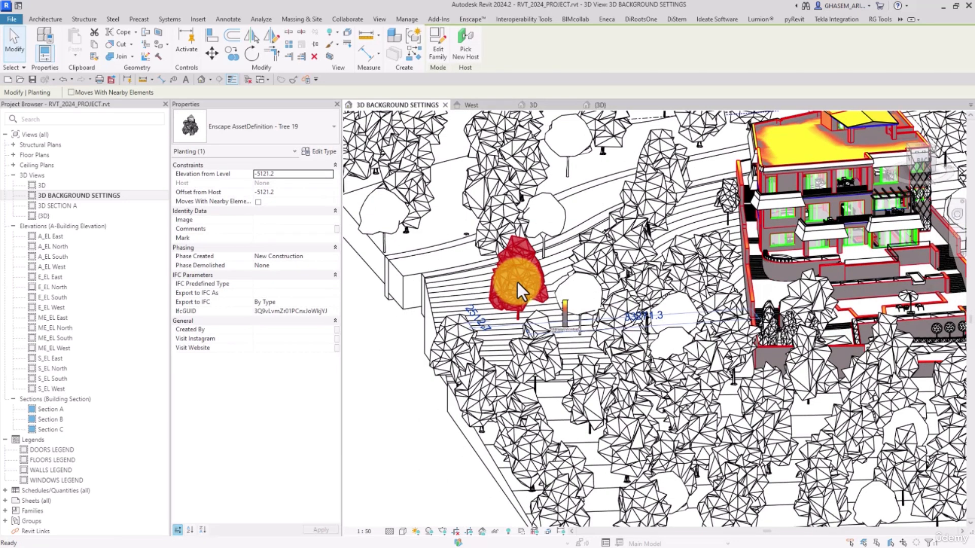
pyautogui.press('v')
pyautogui.press('h')
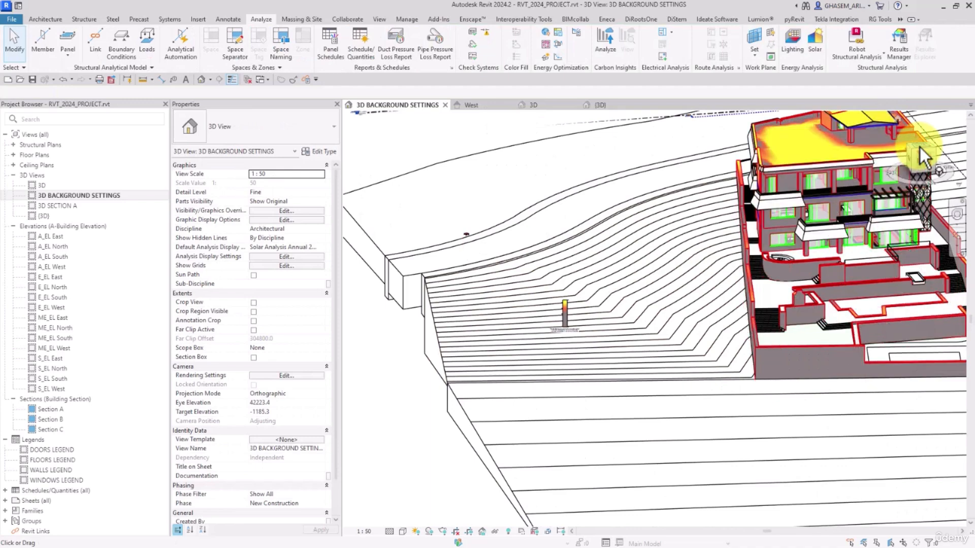
# - From the top view, enable the 3D view's section box and pull its first side in toward the house
pyautogui.click(908, 162)
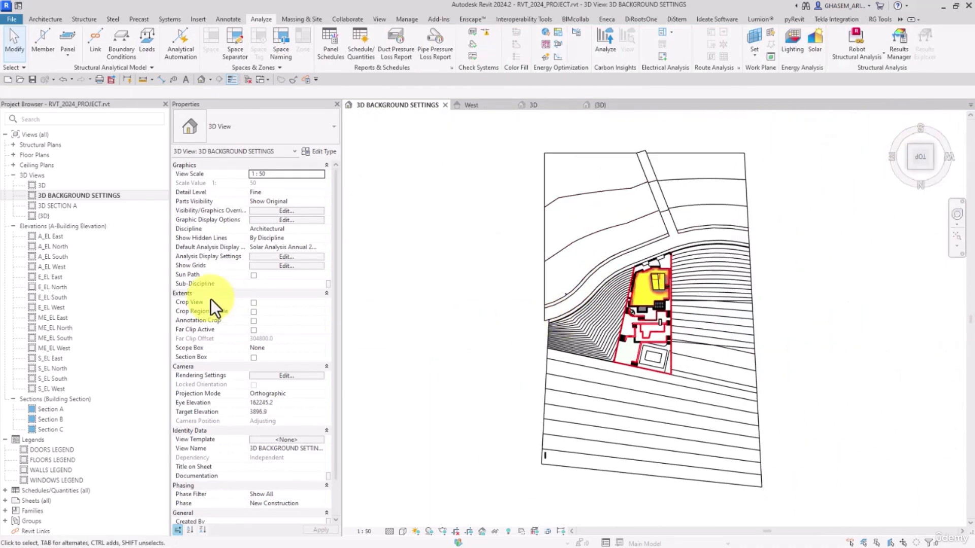
pyautogui.click(253, 358)
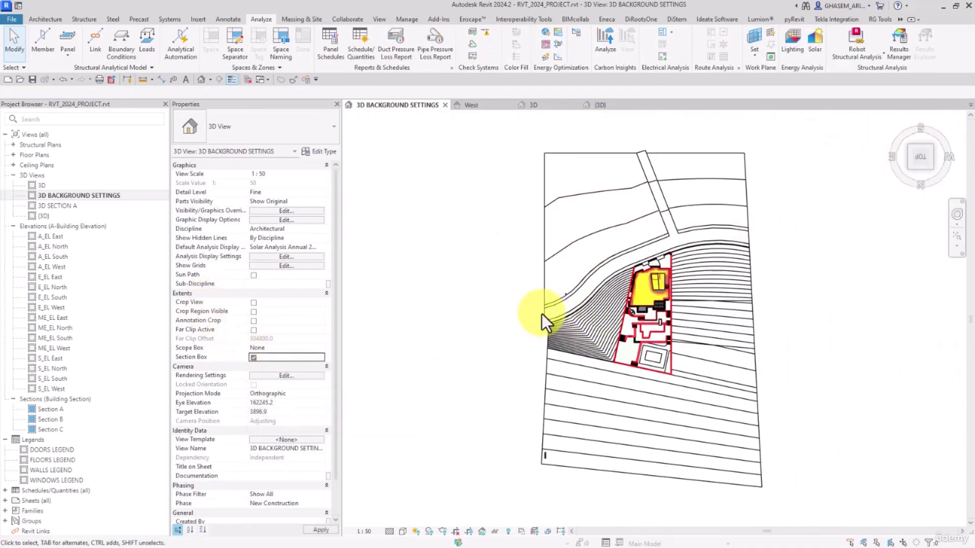
pyautogui.click(524, 320)
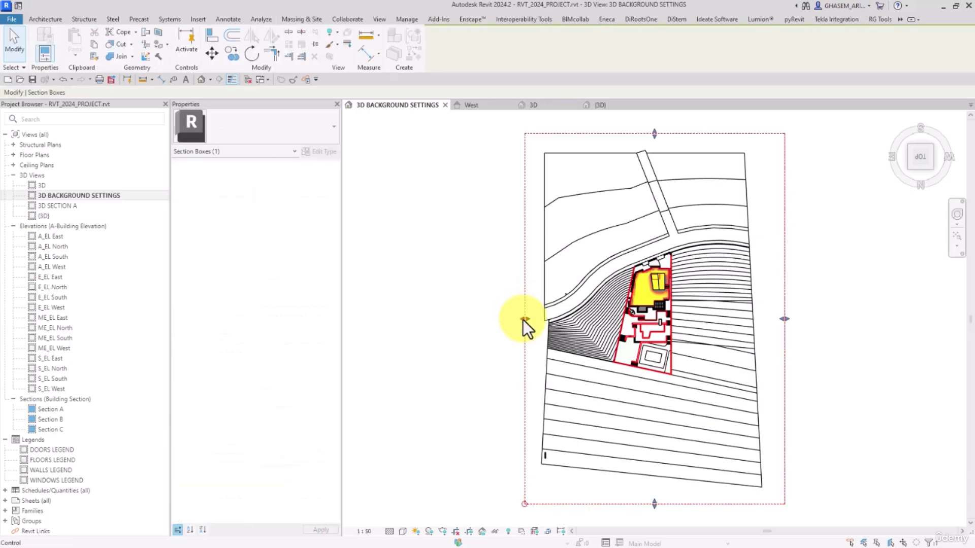
pyautogui.moveTo(563, 322); pyautogui.dragTo(605, 320)
pyautogui.click(535, 474)
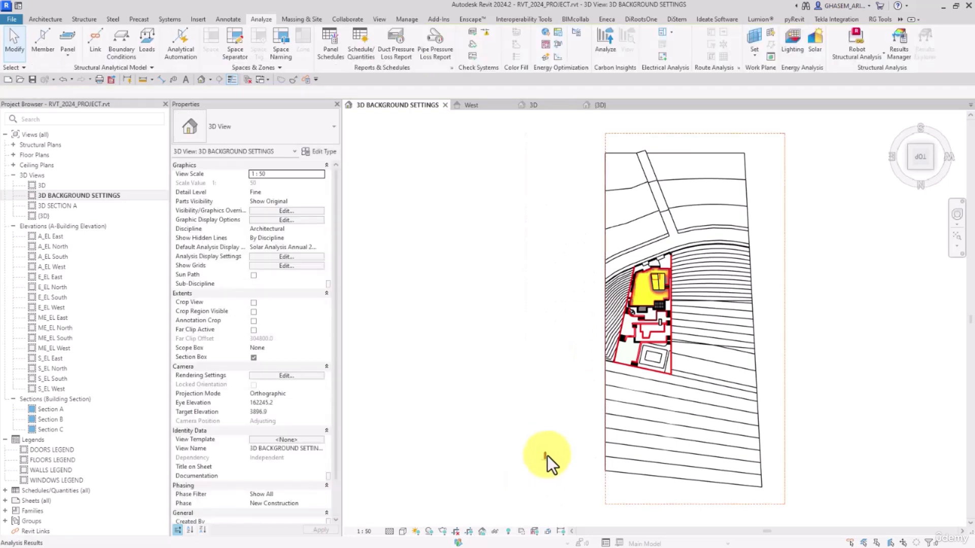
# - Move the analysis legend inside the section box and pull in the box's opposite and lower sides toward the house
pyautogui.click(547, 457)
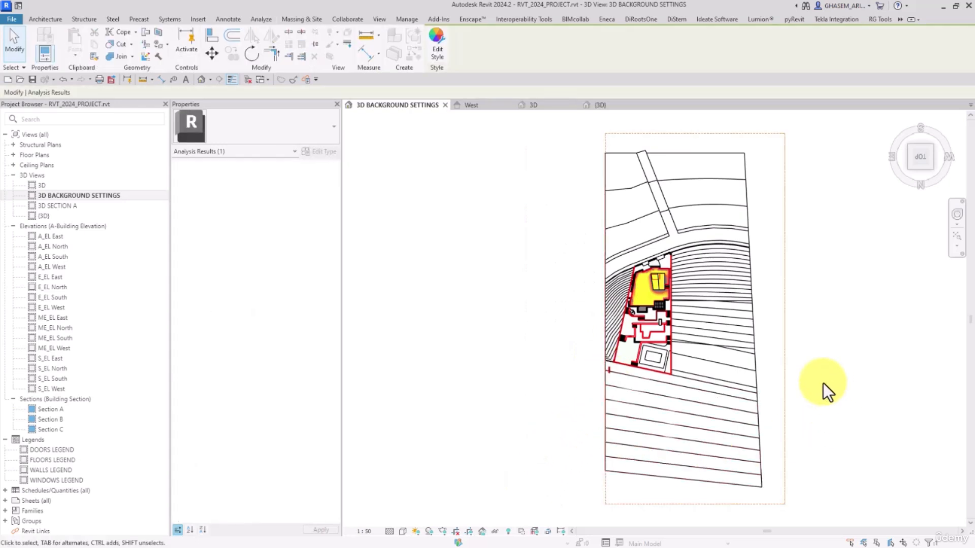
pyautogui.click(784, 369)
pyautogui.moveTo(784, 320); pyautogui.dragTo(647, 510)
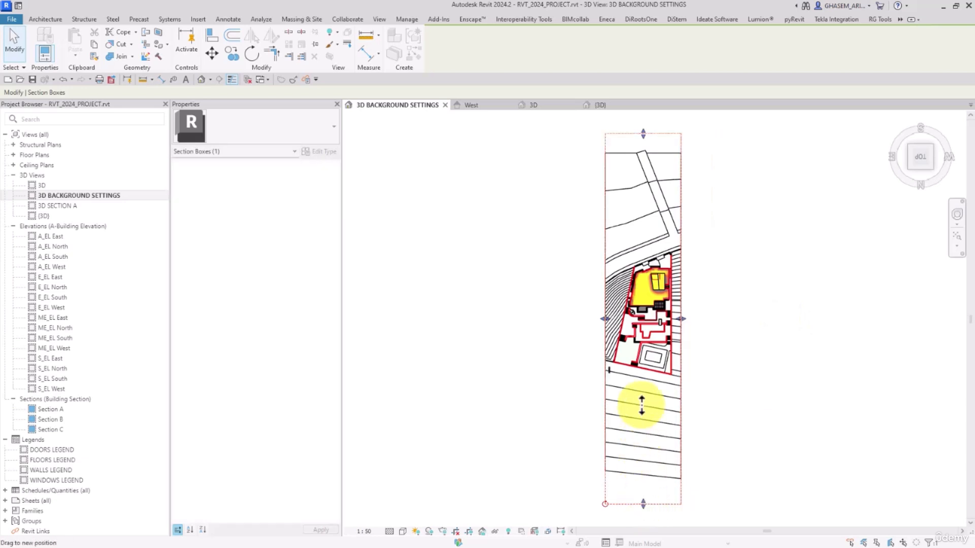
pyautogui.moveTo(640, 387); pyautogui.dragTo(789, 266)
pyautogui.press('Escape')
# - From an angled 3D view of the house, move the solar analysis legend to the clear area beside the sloped terrain
pyautogui.keyDown('shift'); pyautogui.moveTo(788, 282); pyautogui.dragTo(674, 273, button='middle'); pyautogui.keyUp('shift')
pyautogui.scroll(5, 674, 272)
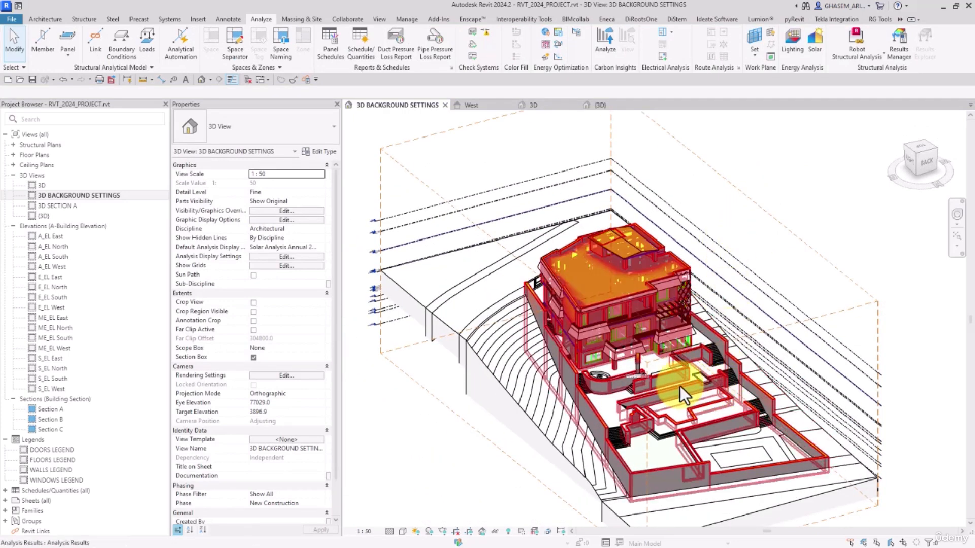
pyautogui.keyDown('shift'); pyautogui.moveTo(678, 396); pyautogui.dragTo(649, 385, button='middle'); pyautogui.keyUp('shift')
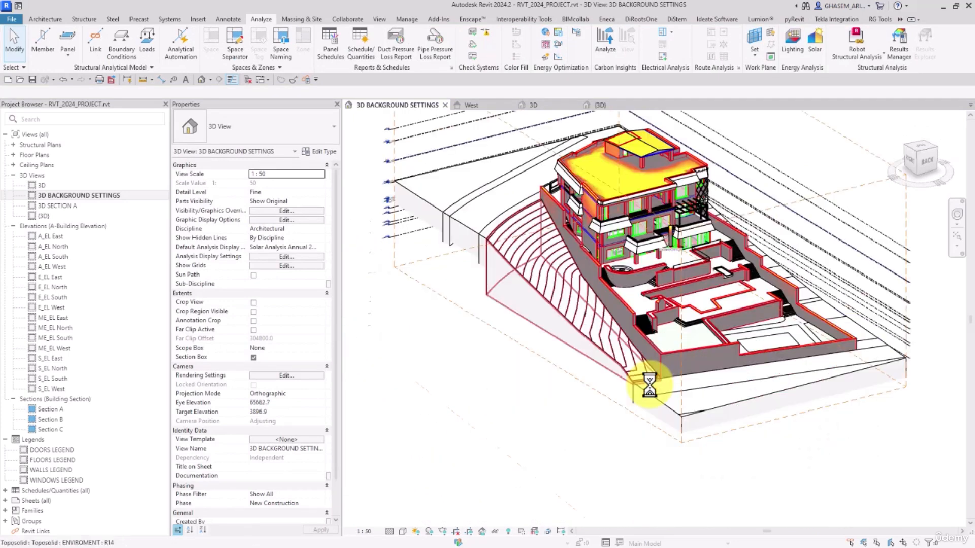
pyautogui.click(670, 236)
pyautogui.moveTo(603, 297); pyautogui.dragTo(535, 330)
pyautogui.scroll(3, 535, 330)
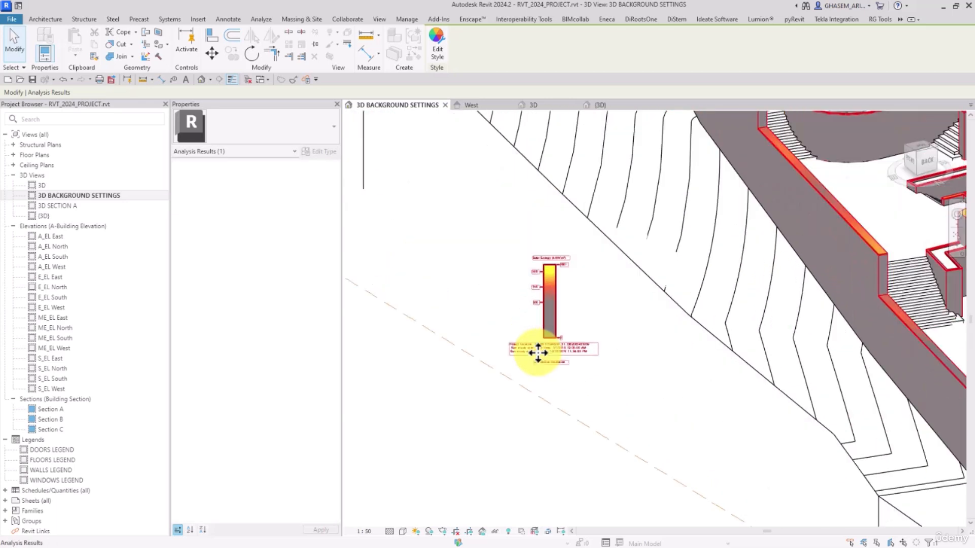
pyautogui.scroll(2, 544, 266)
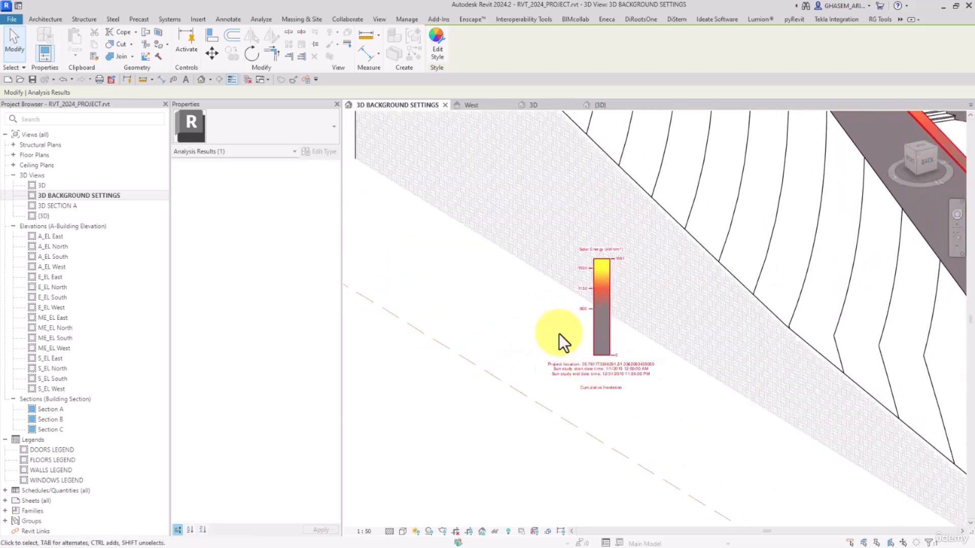
# - Open the Solar Analysis Annual 200kWh style's legend settings, apply them with Show Legend off, and turn Show Legend on again
pyautogui.click(434, 36)
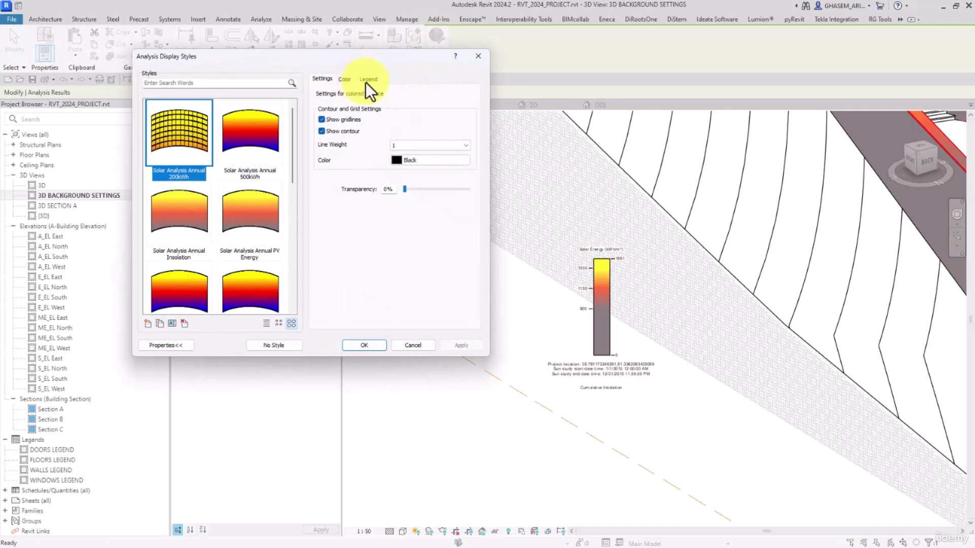
pyautogui.click(368, 80)
pyautogui.click(319, 93)
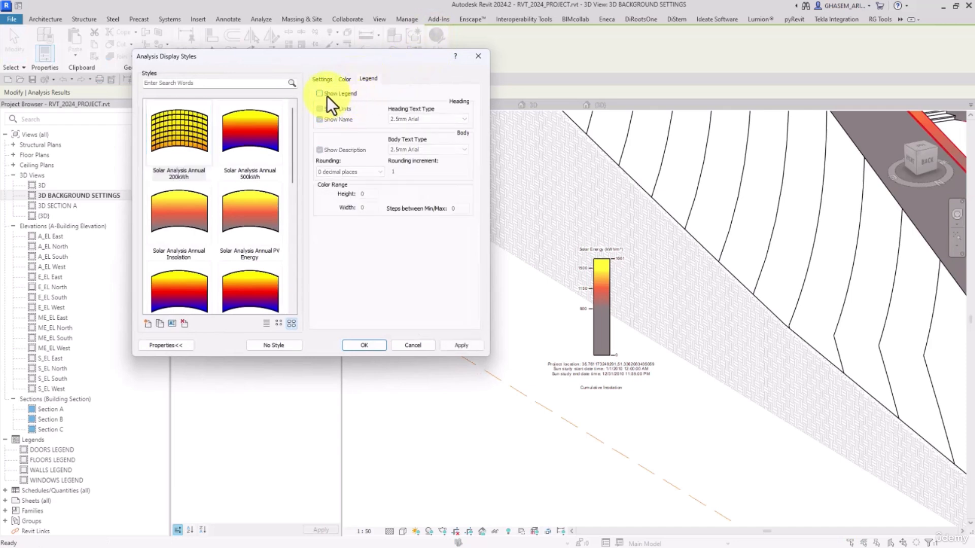
pyautogui.click(463, 345)
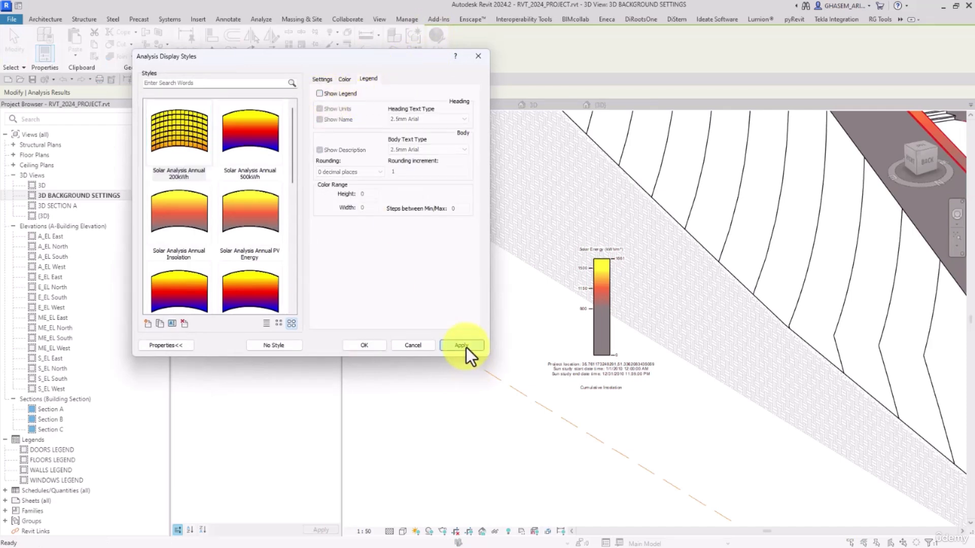
pyautogui.click(330, 92)
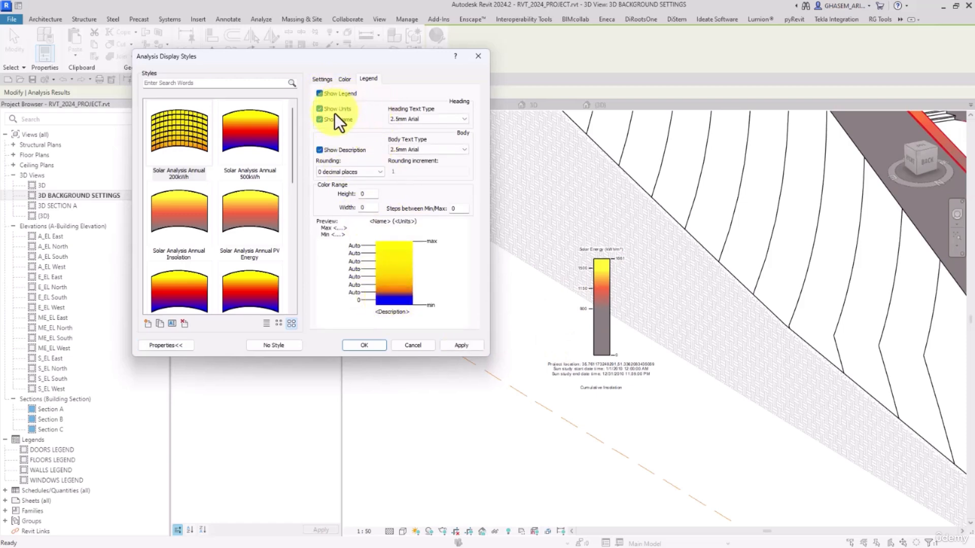
# - Set the style's legend heading text type to 3.5mm Arial and rounding to 2 decimal places, and accept the style
pyautogui.click(443, 119)
pyautogui.click(443, 119)
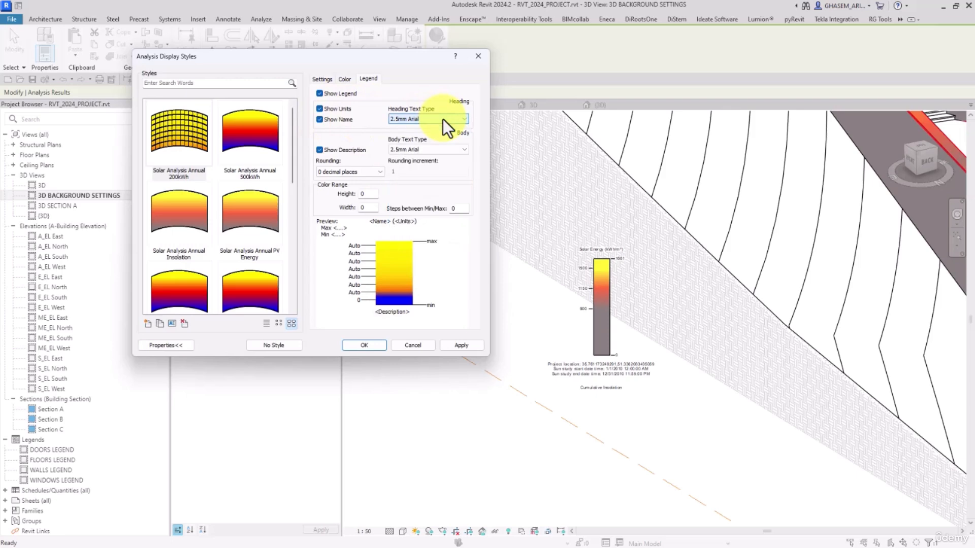
pyautogui.click(442, 119)
pyautogui.click(431, 133)
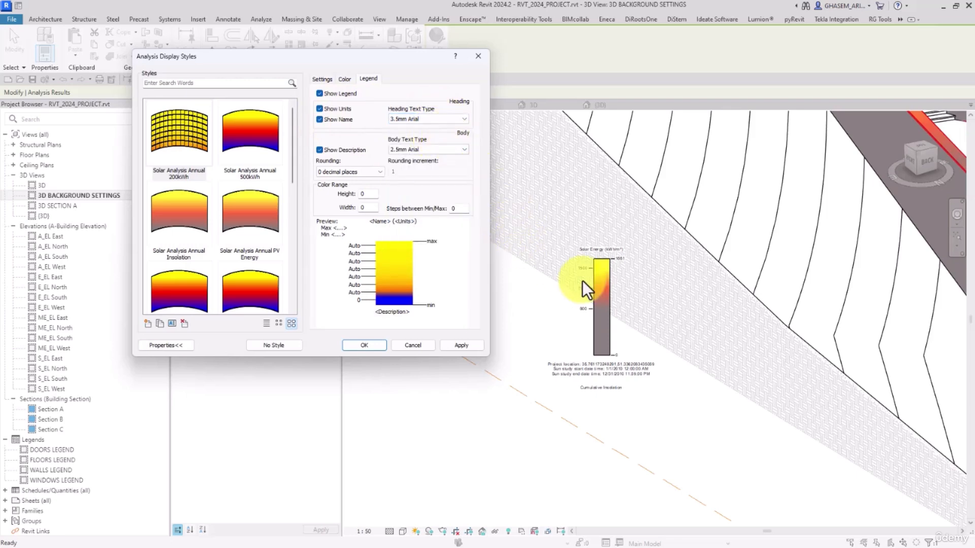
pyautogui.click(361, 172)
pyautogui.click(340, 214)
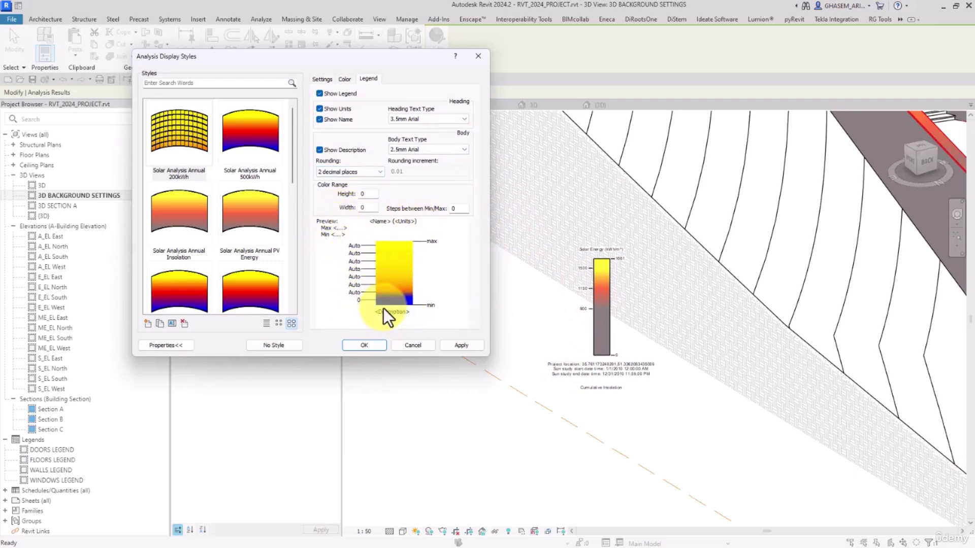
pyautogui.click(343, 79)
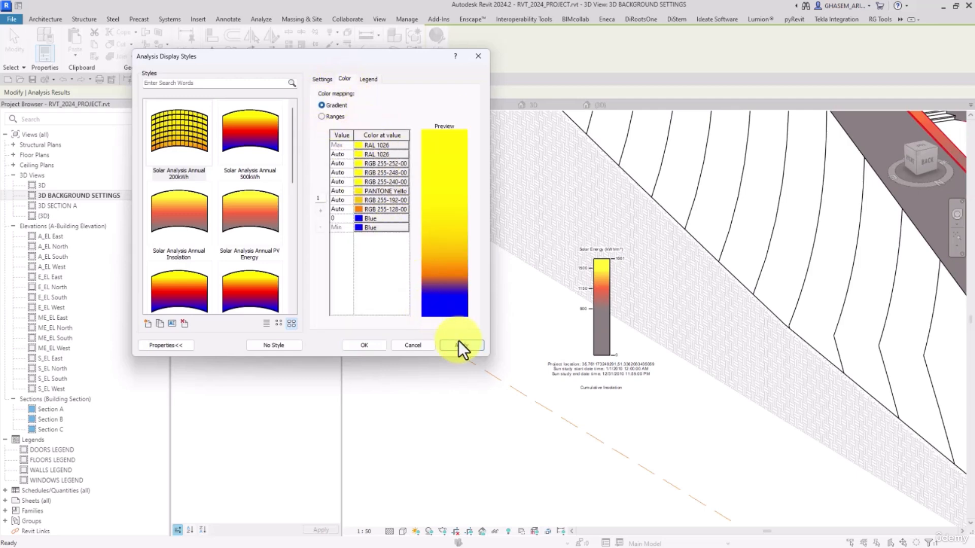
pyautogui.click(361, 345)
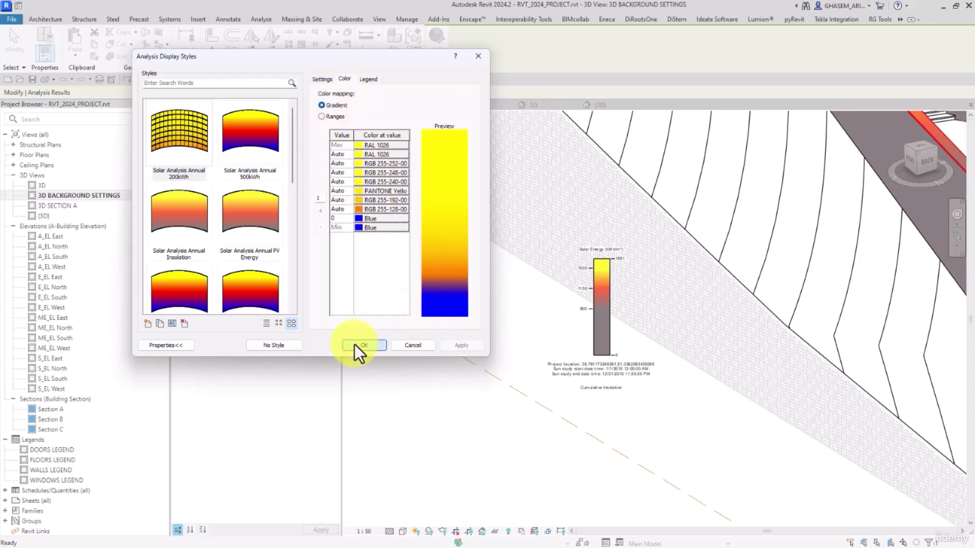
# - Set the 3D view's default analysis display style to Solar Analysis Annual 500kWh
pyautogui.scroll(-4, 537, 335)
pyautogui.moveTo(557, 357); pyautogui.dragTo(571, 435, button='middle')
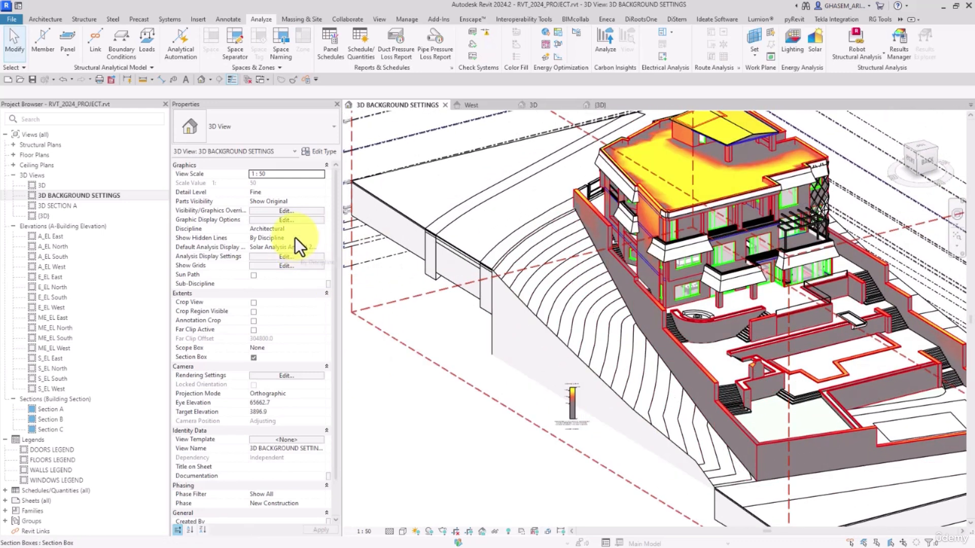
pyautogui.click(320, 247)
pyautogui.click(250, 133)
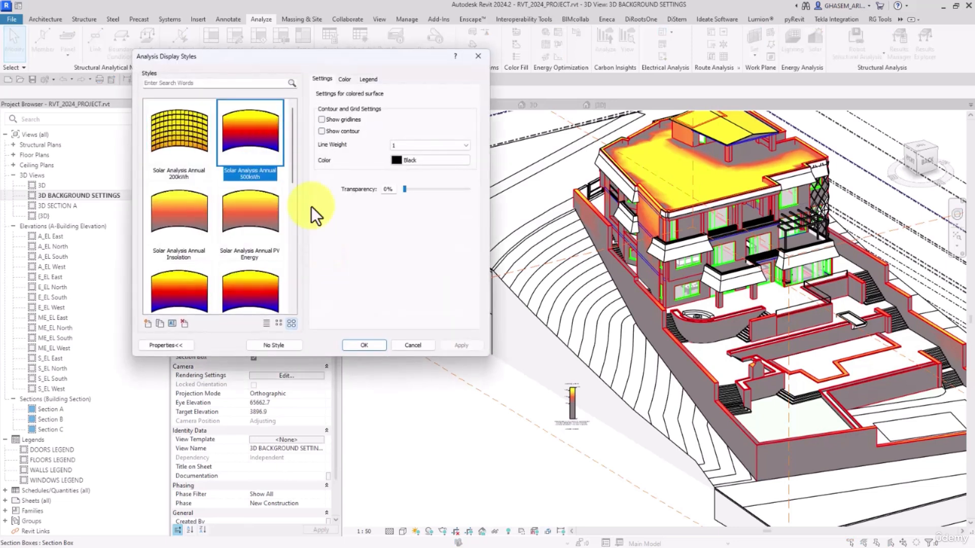
pyautogui.click(355, 348)
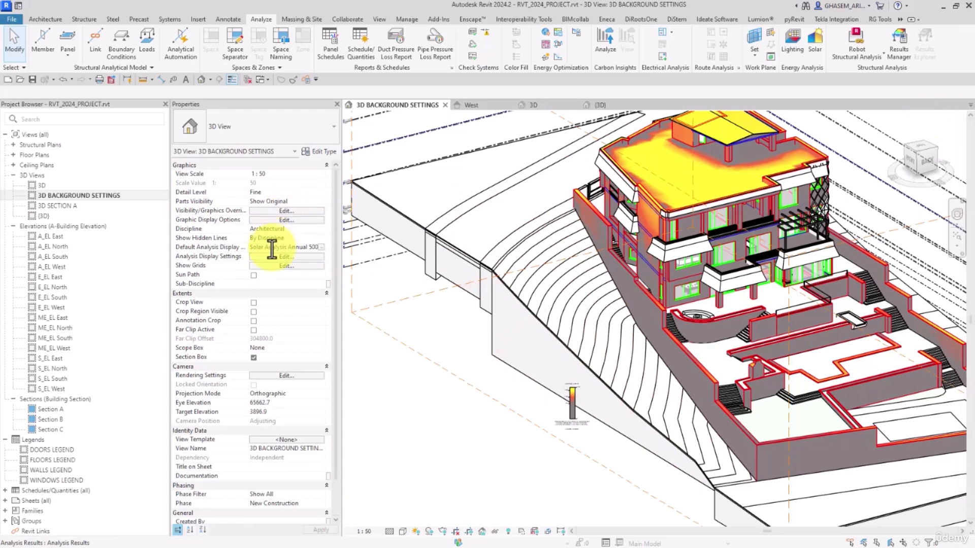
# - Set the 3D view's default analysis display style to Solar Analysis Default pts and recheck the selection
pyautogui.click(322, 247)
pyautogui.scroll(-5, 254, 248)
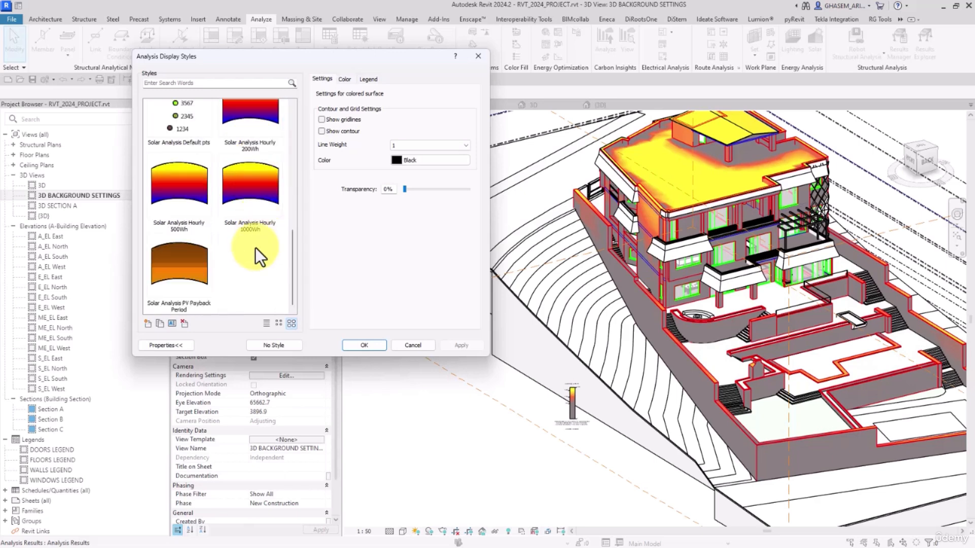
pyautogui.click(180, 134)
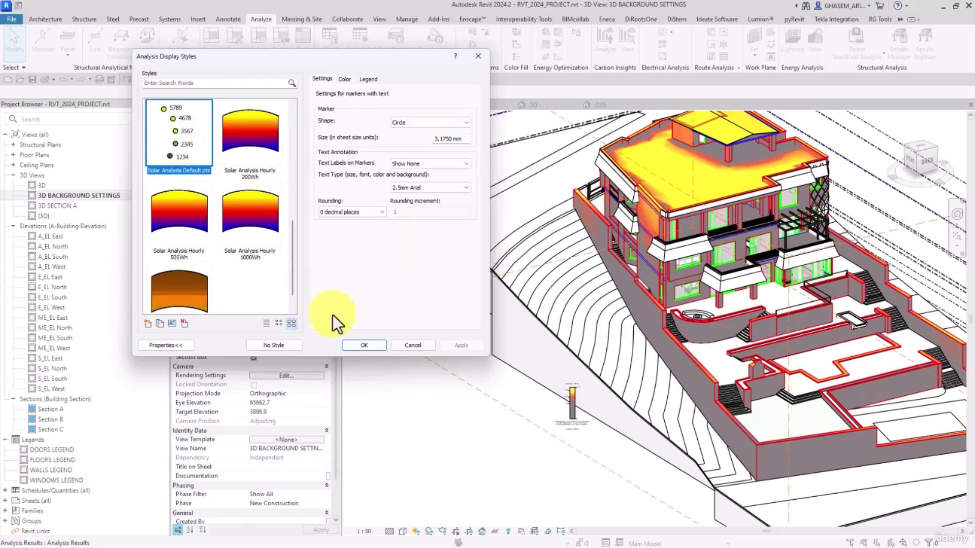
pyautogui.click(364, 345)
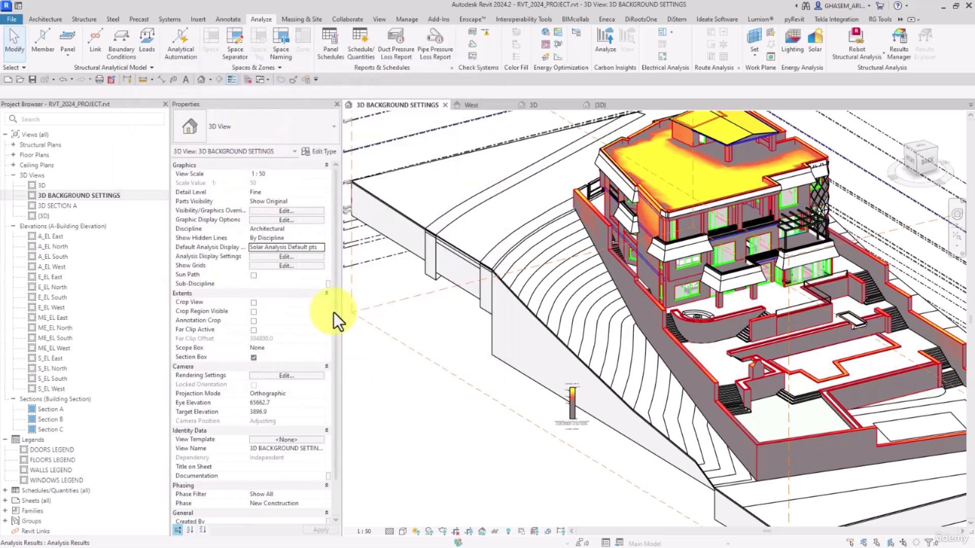
pyautogui.doubleClick(285, 248)
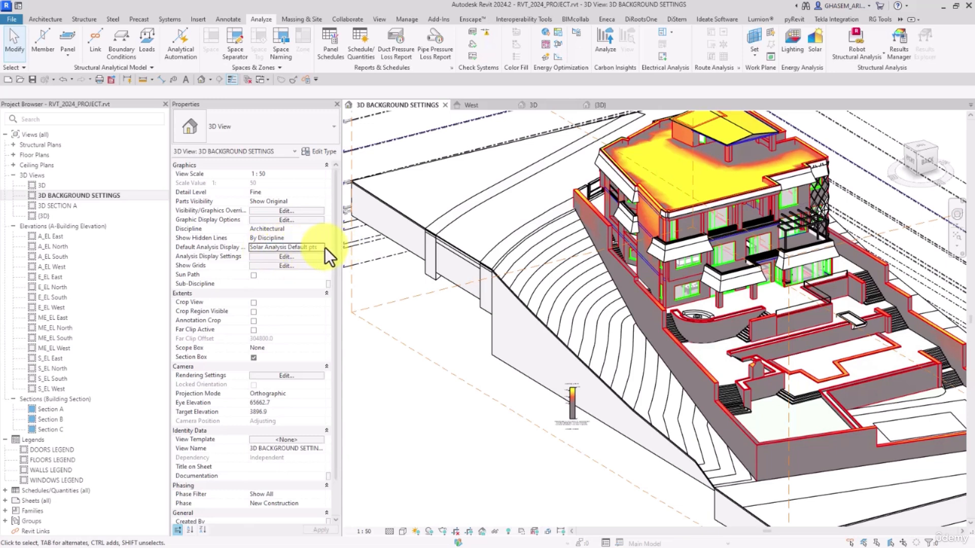
pyautogui.click(321, 248)
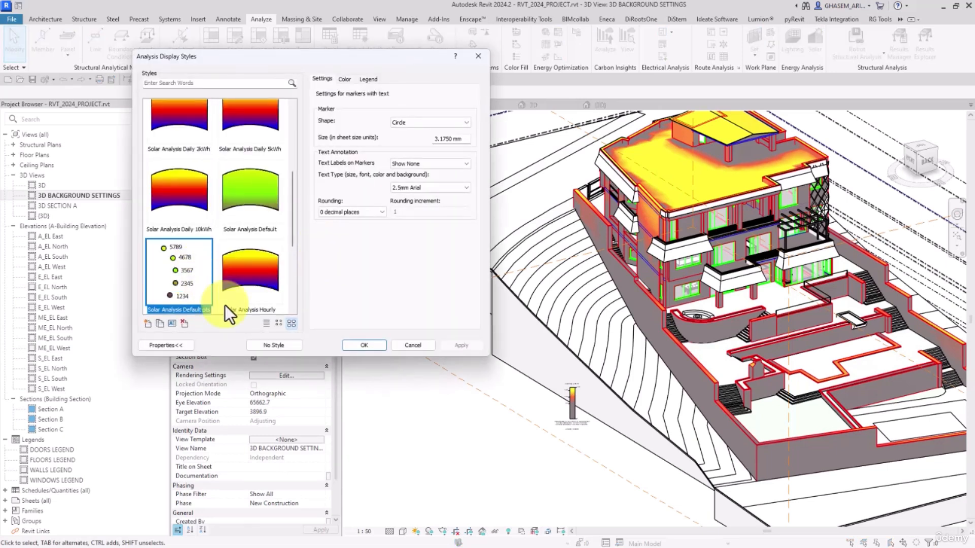
pyautogui.click(373, 344)
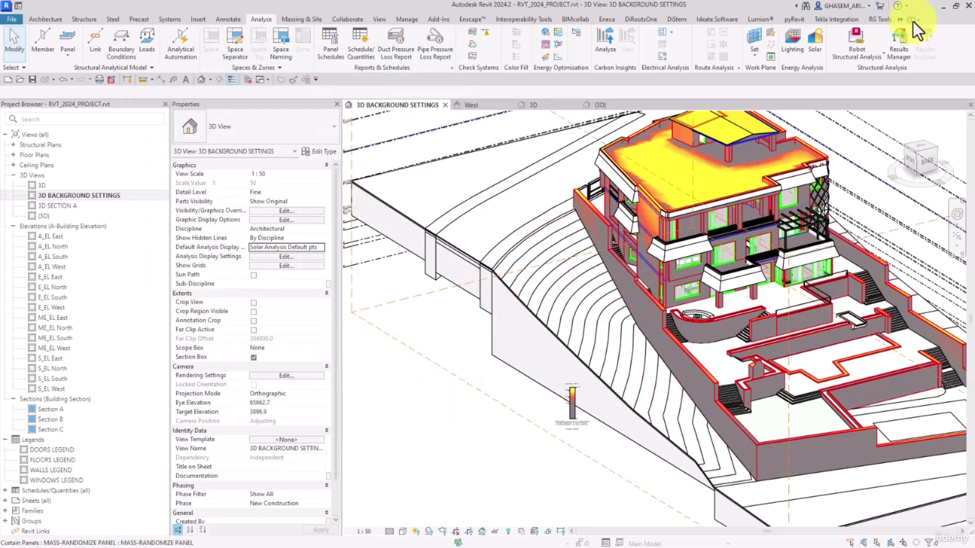
pyautogui.click(797, 42)
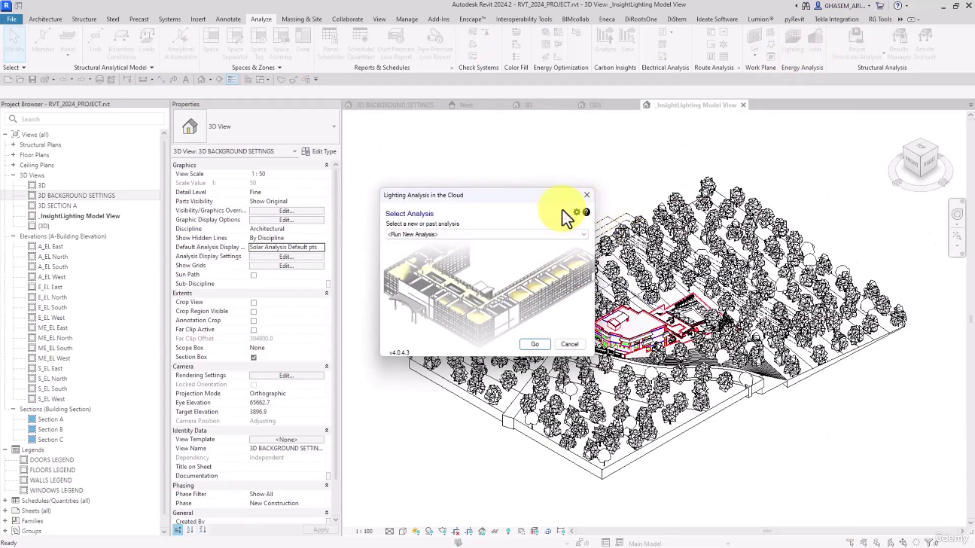
pyautogui.moveTo(504, 199); pyautogui.dragTo(499, 135)
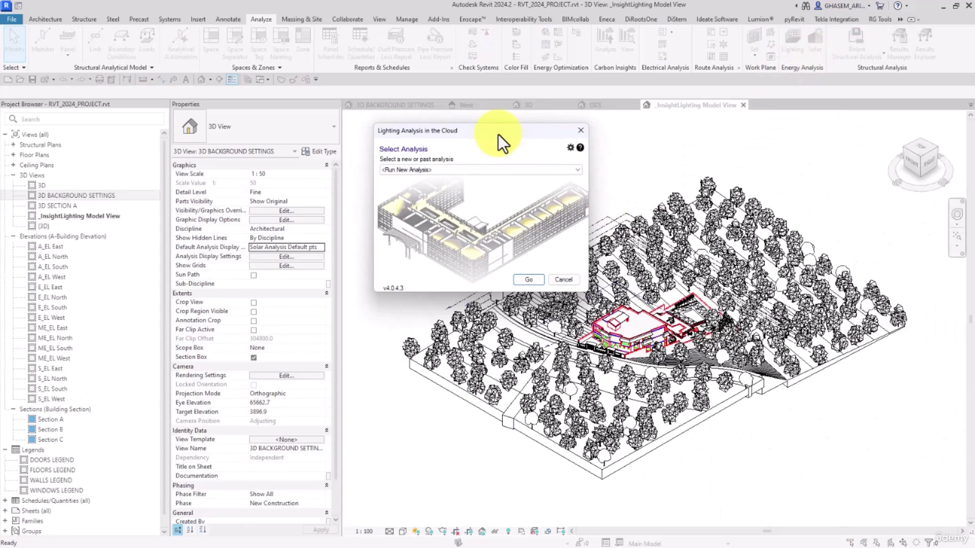
pyautogui.click(581, 130)
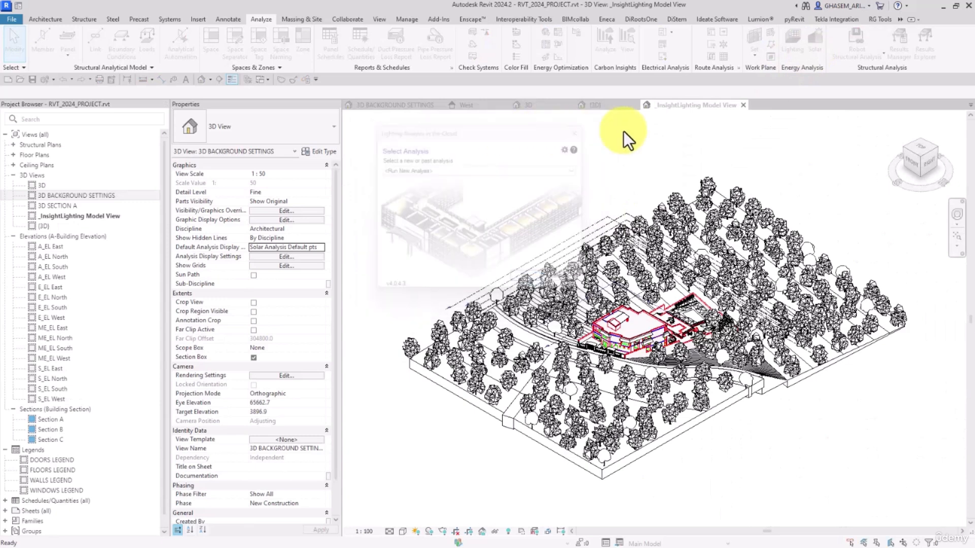
pyautogui.click(742, 105)
# - Reopen the Solar Analysis for the Annual PV study, restart its surface selection, and clear the previously selected faces
pyautogui.click(815, 55)
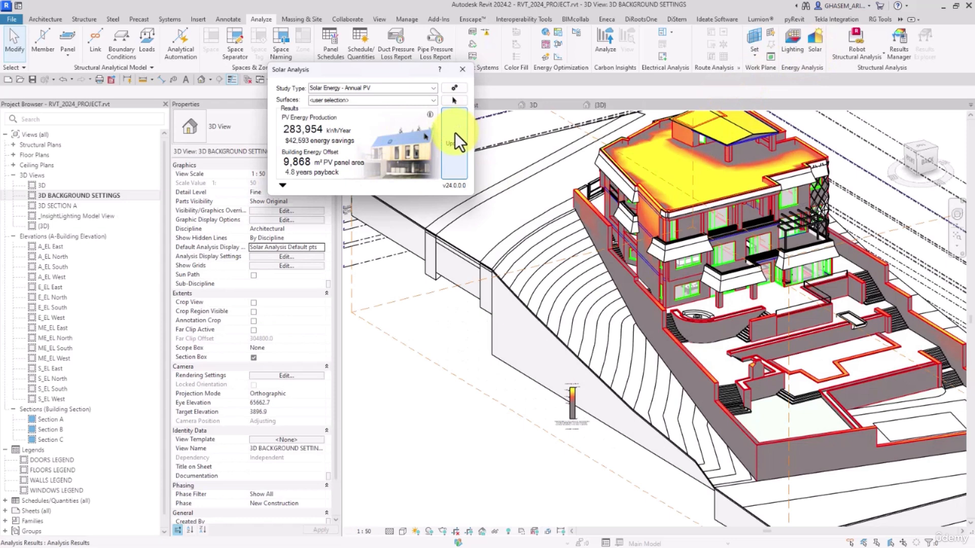
pyautogui.click(454, 100)
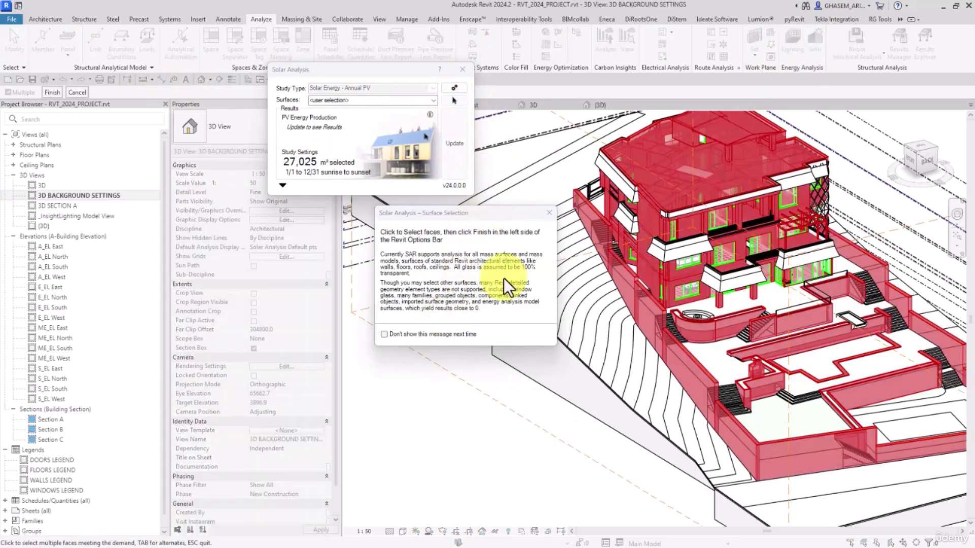
pyautogui.click(550, 212)
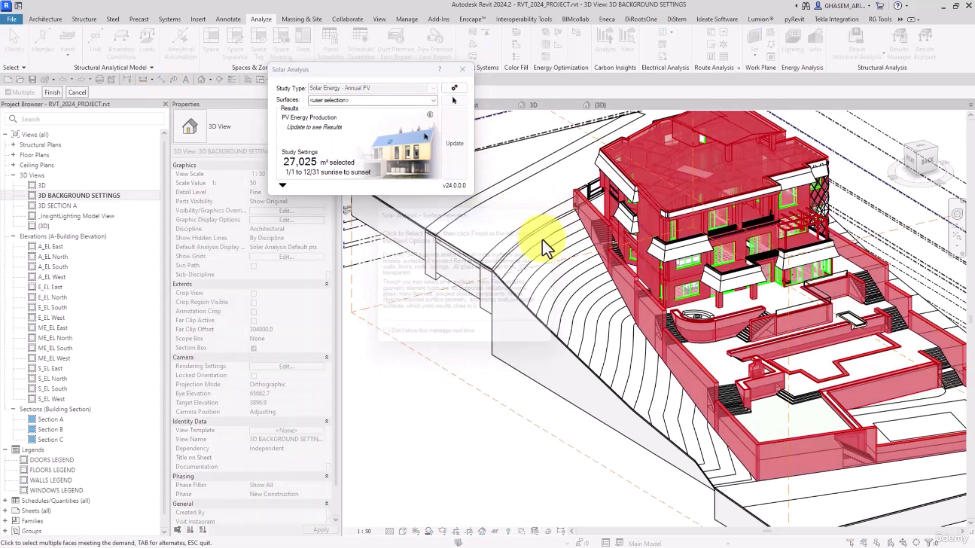
pyautogui.click(744, 302)
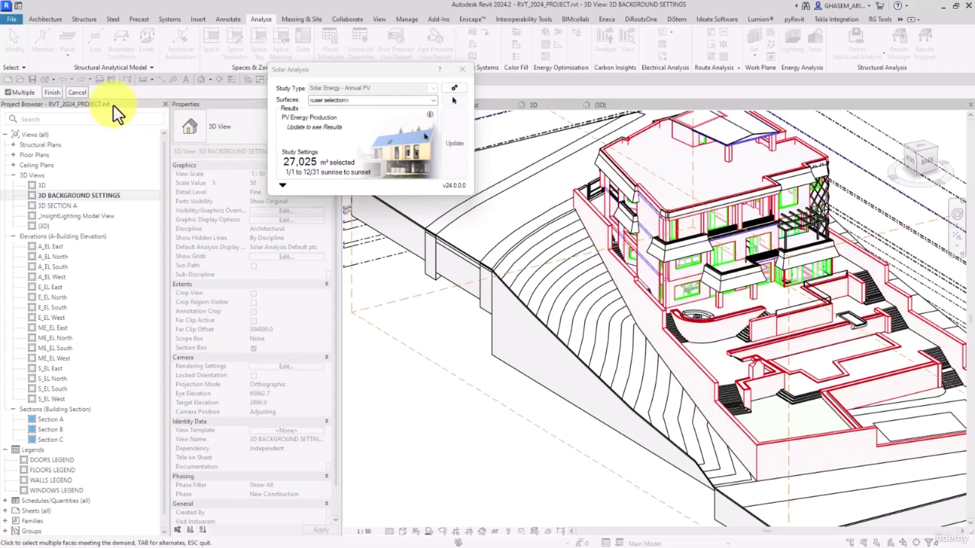
# - Reselect the analysis faces by enclosing the whole house and its site walls in one window from the top view
pyautogui.scroll(-3, 584, 355)
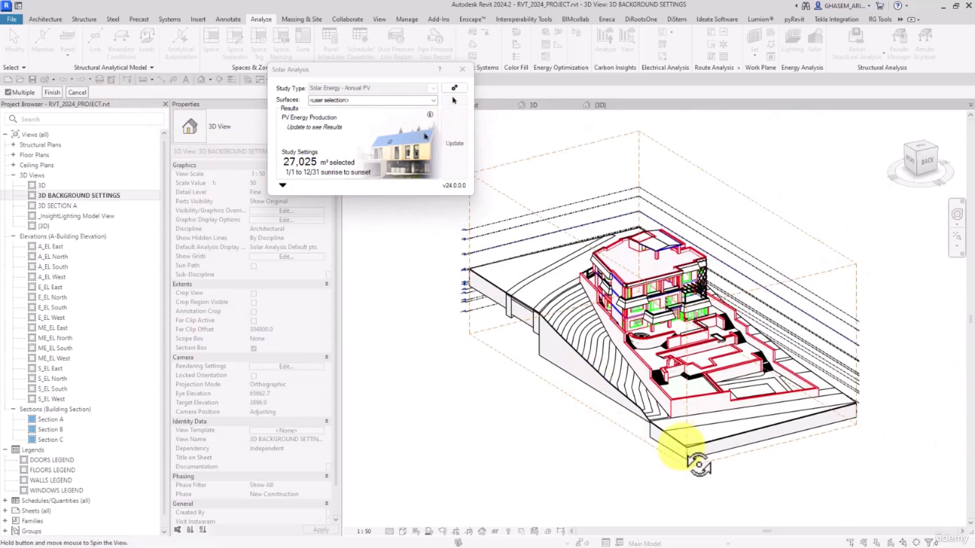
pyautogui.keyDown('shift'); pyautogui.moveTo(681, 447); pyautogui.dragTo(637, 462, button='middle'); pyautogui.keyUp('shift')
pyautogui.click(925, 151)
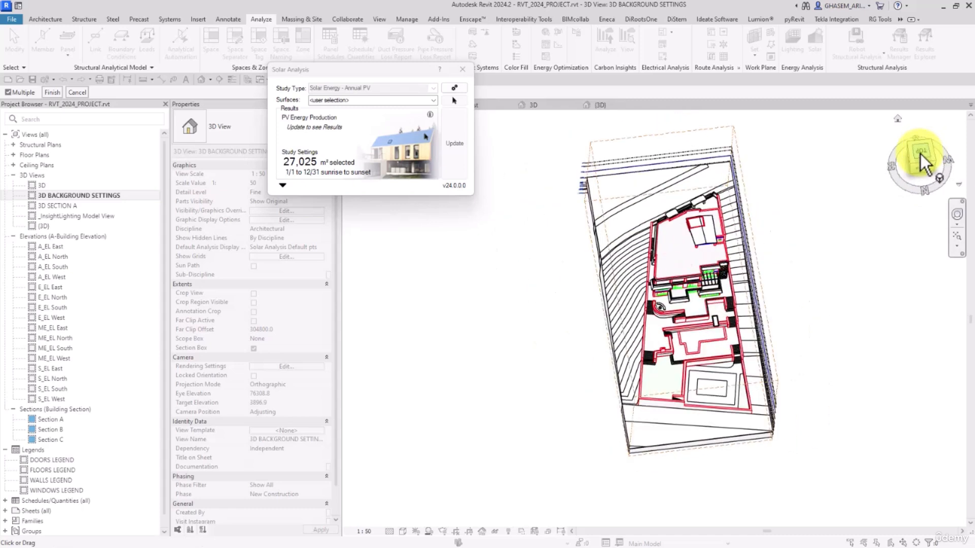
pyautogui.moveTo(567, 455); pyautogui.dragTo(763, 221)
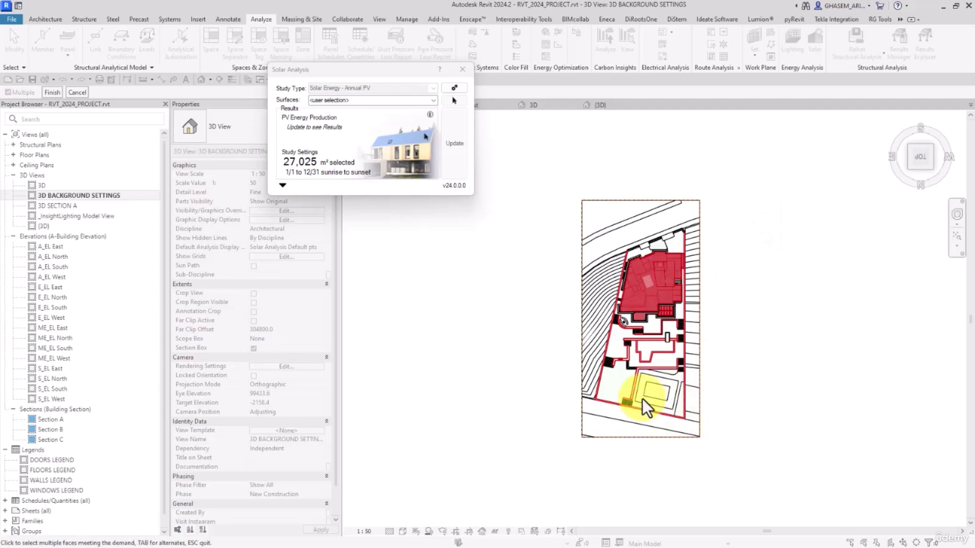
pyautogui.click(619, 388)
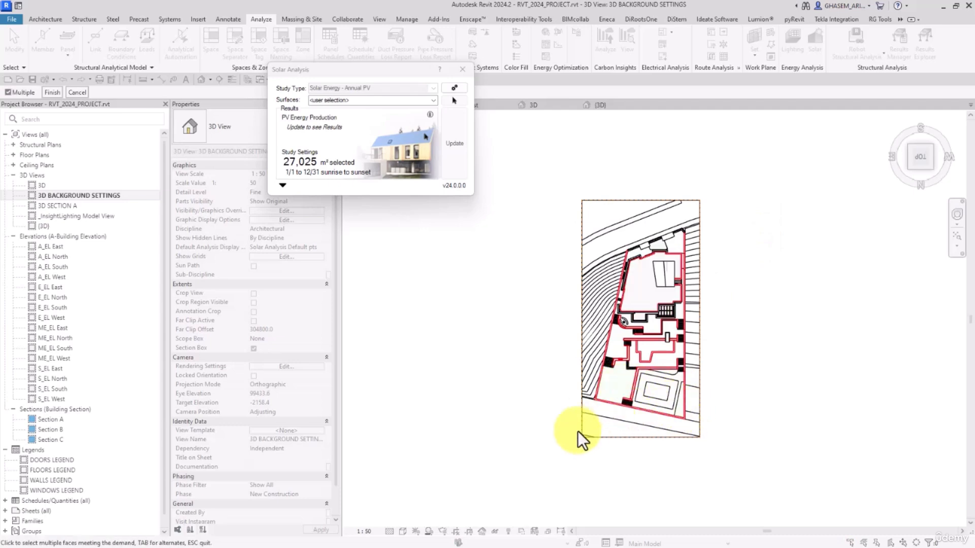
pyautogui.moveTo(578, 432); pyautogui.dragTo(795, 193)
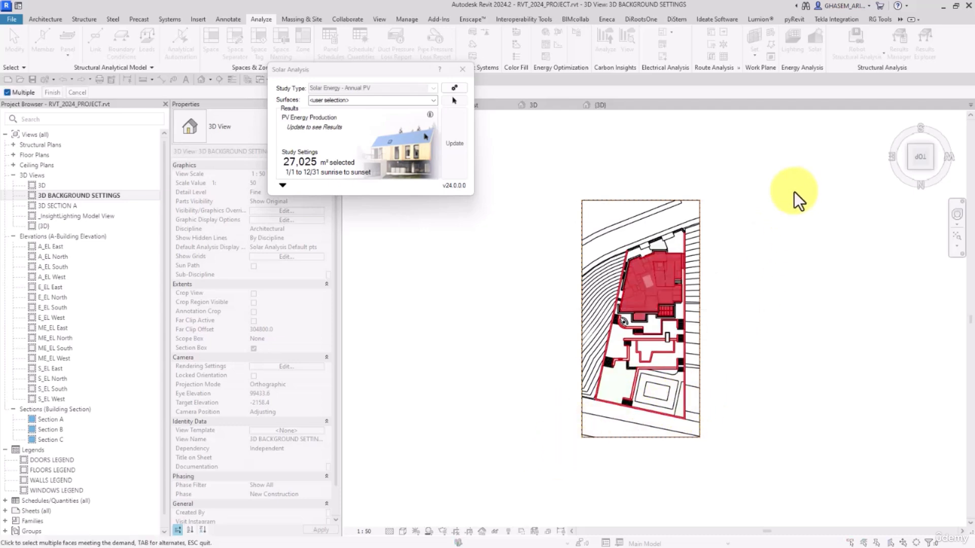
# - Finish the surface selection and update the Annual PV analysis, agreeing to analyze the large number of faces
pyautogui.keyDown('shift'); pyautogui.moveTo(756, 409); pyautogui.dragTo(630, 343, button='middle'); pyautogui.keyUp('shift')
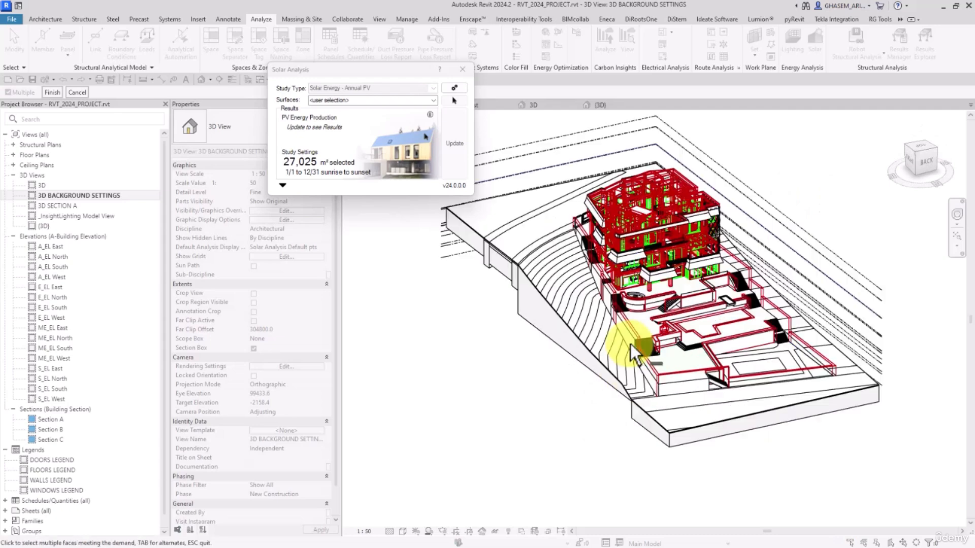
pyautogui.scroll(4, 632, 342)
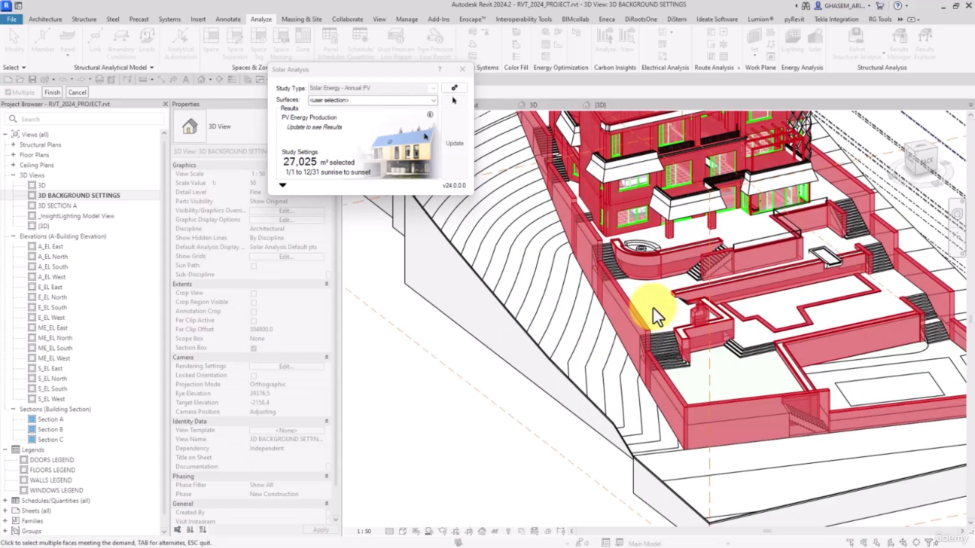
pyautogui.moveTo(660, 307); pyautogui.dragTo(616, 245, button='middle')
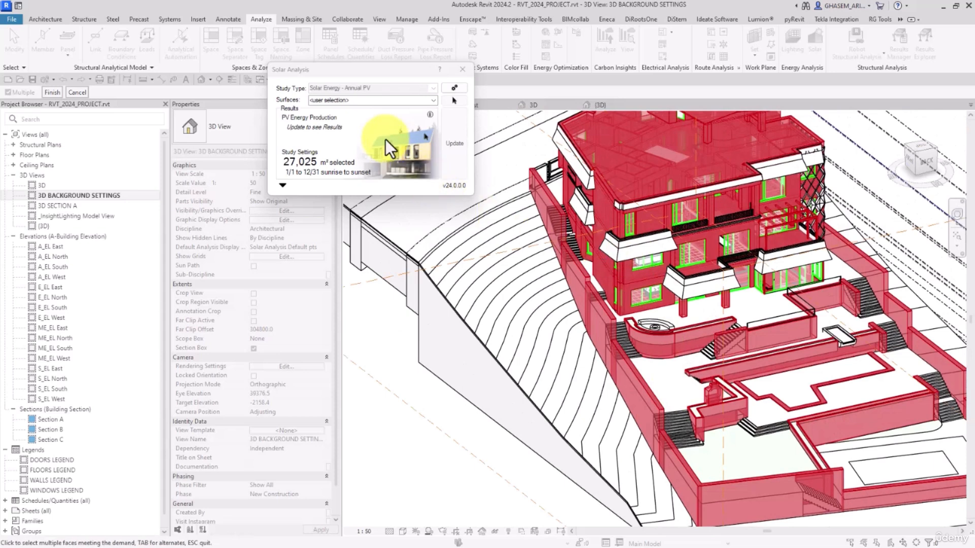
pyautogui.click(46, 92)
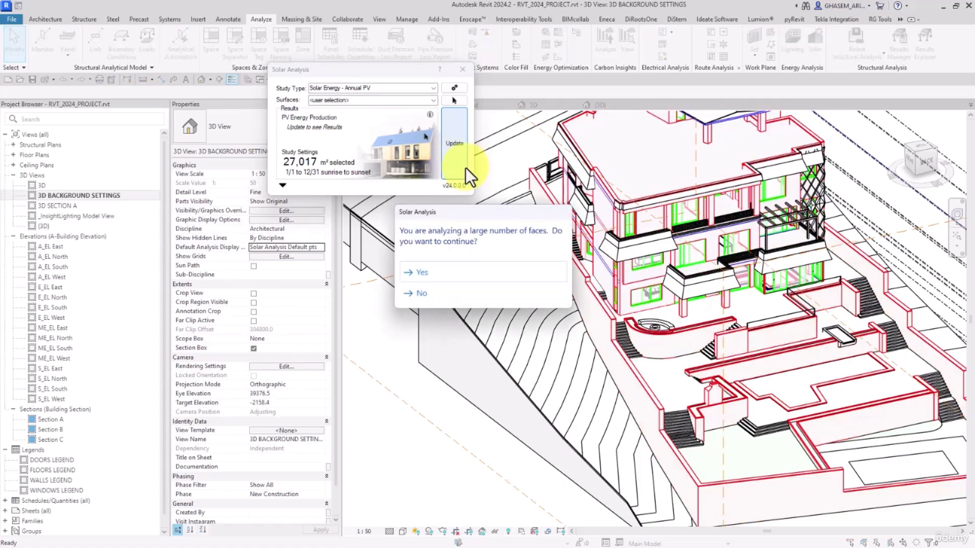
pyautogui.click(421, 272)
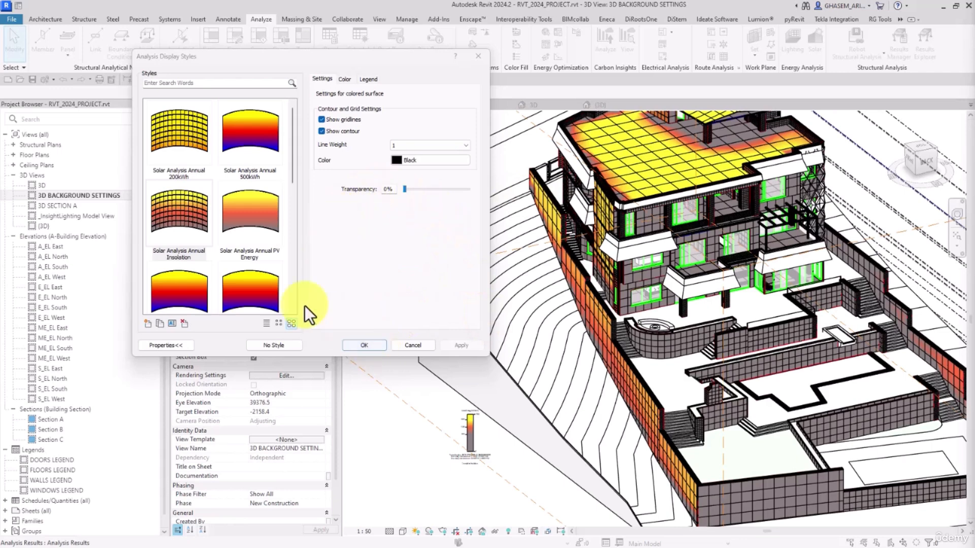
# - Check the legend settings of Solar Analysis Annual Insolation and accept it as the 3D view's default analysis display style
pyautogui.click(368, 79)
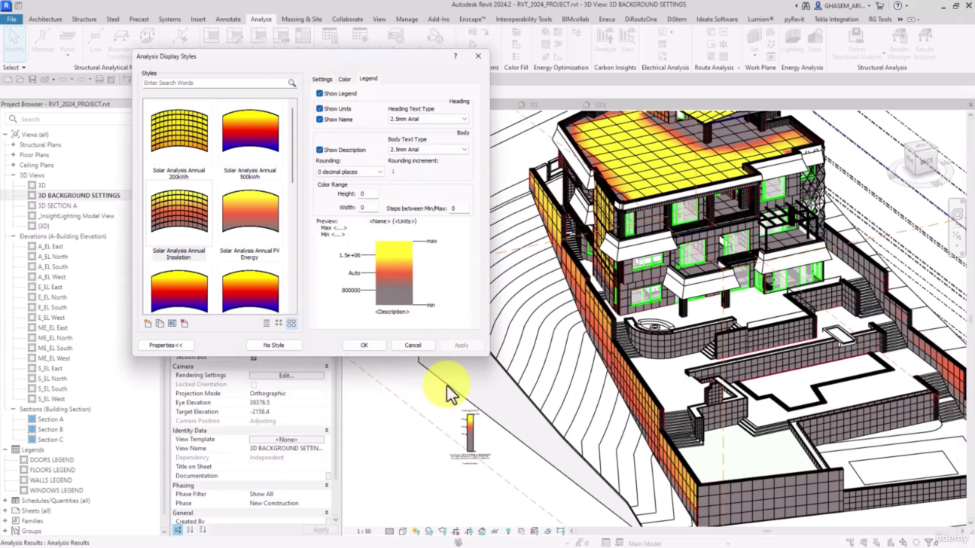
pyautogui.click(360, 346)
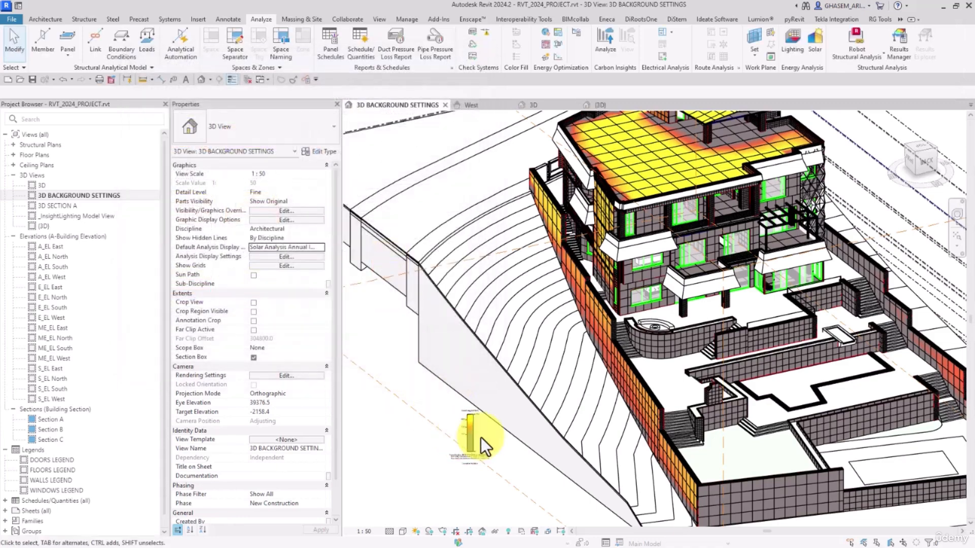
pyautogui.scroll(3, 502, 365)
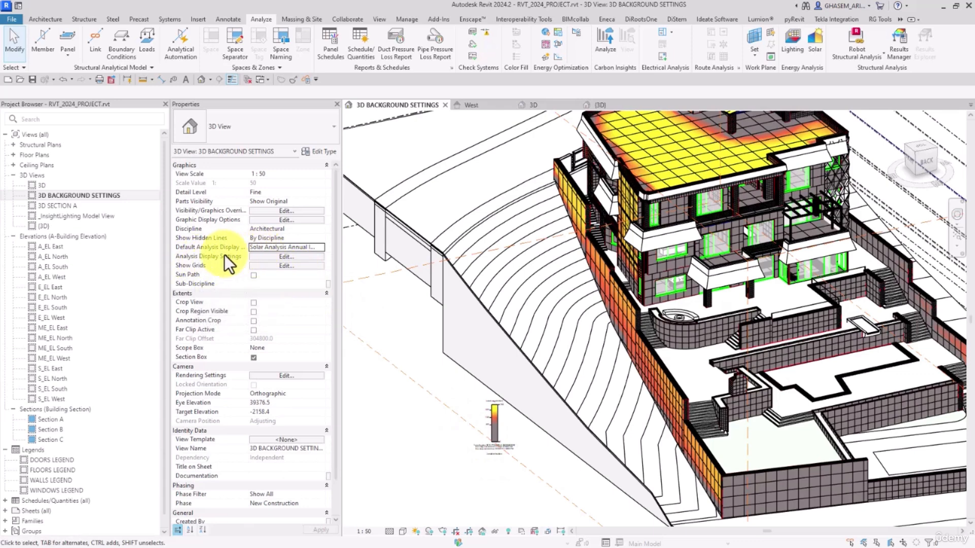
# - Open the 3D view's analysis display settings and widen the results table, moving it clear of the house
pyautogui.click(269, 256)
pyautogui.moveTo(372, 194); pyautogui.dragTo(300, 143)
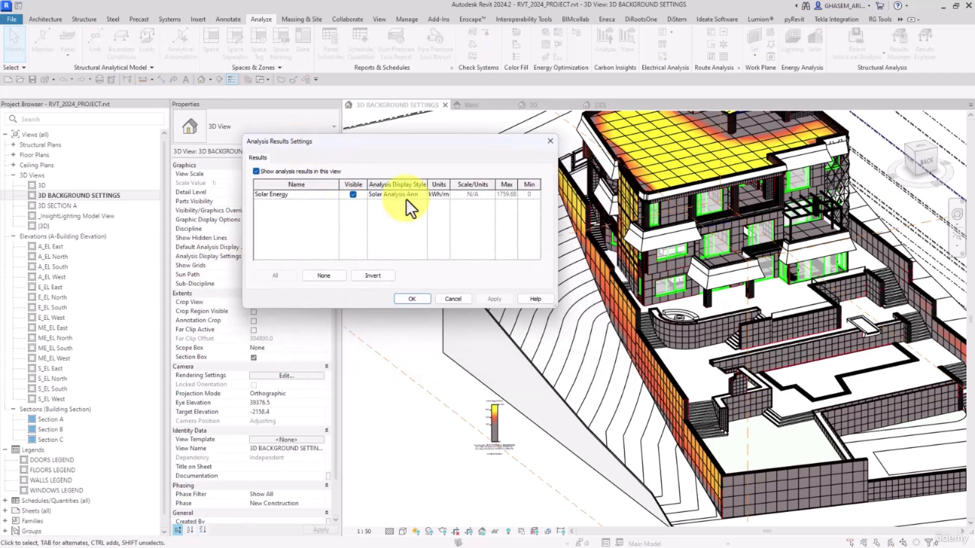
pyautogui.moveTo(557, 304); pyautogui.dragTo(621, 305)
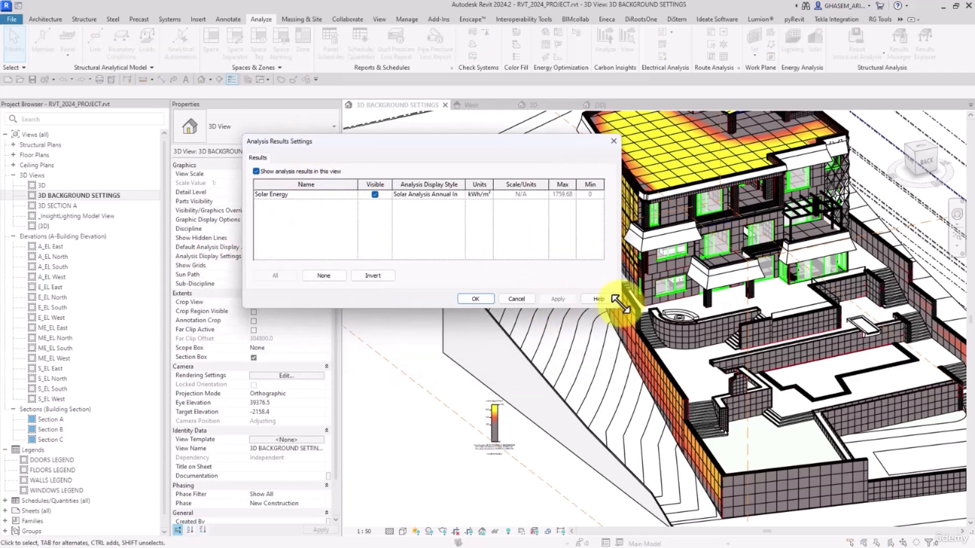
pyautogui.moveTo(455, 144); pyautogui.dragTo(357, 103)
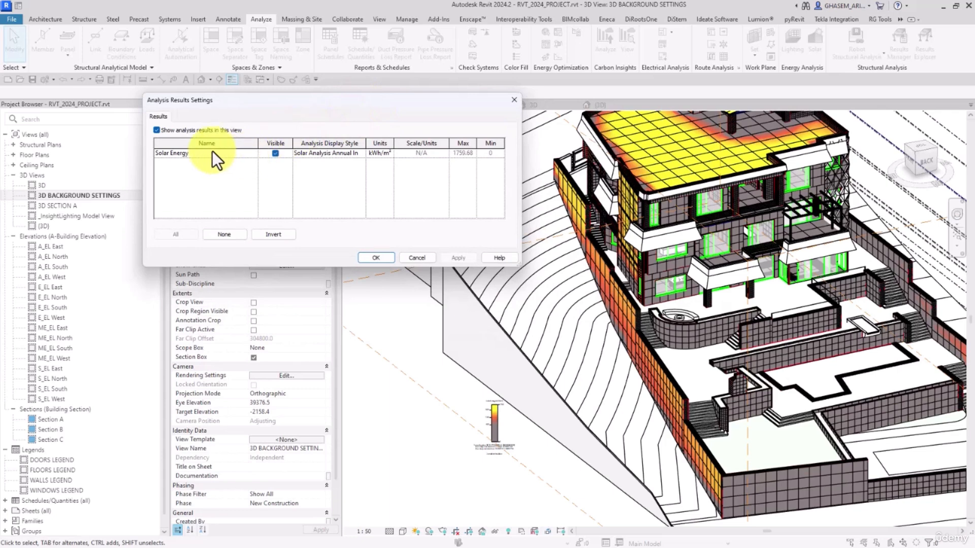
# - Assign the Solar Analysis Default pts display style to the Solar Energy result and apply it
pyautogui.click(362, 155)
pyautogui.click(361, 153)
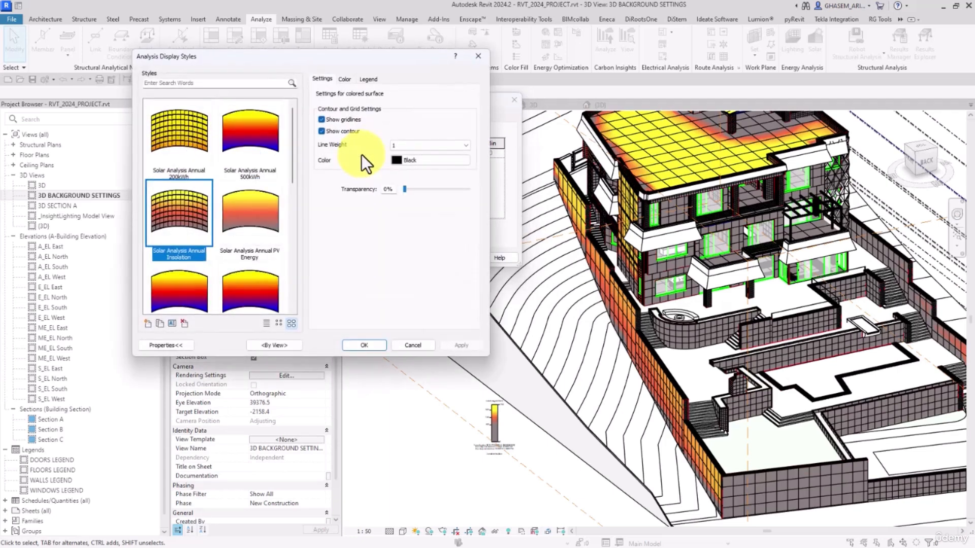
pyautogui.scroll(-5, 219, 256)
pyautogui.scroll(5, 225, 275)
pyautogui.click(198, 141)
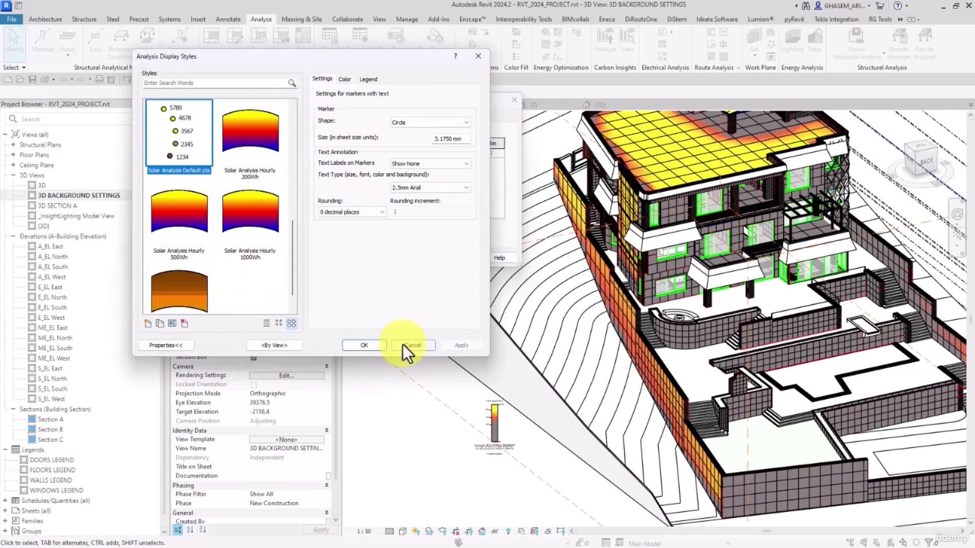
pyautogui.click(364, 345)
pyautogui.click(471, 259)
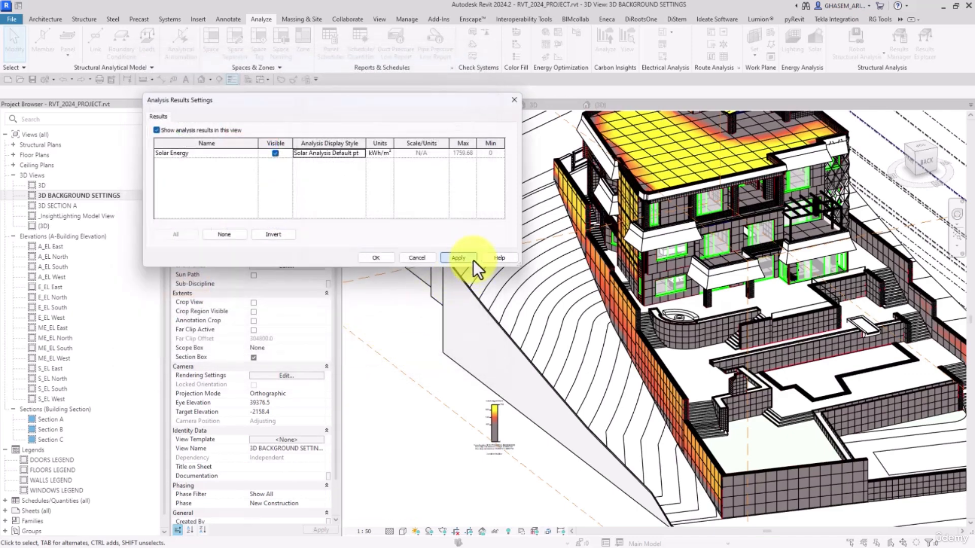
# - Try BTU/ft² and Years as the Solar Energy result's units, applying Years
pyautogui.click(385, 154)
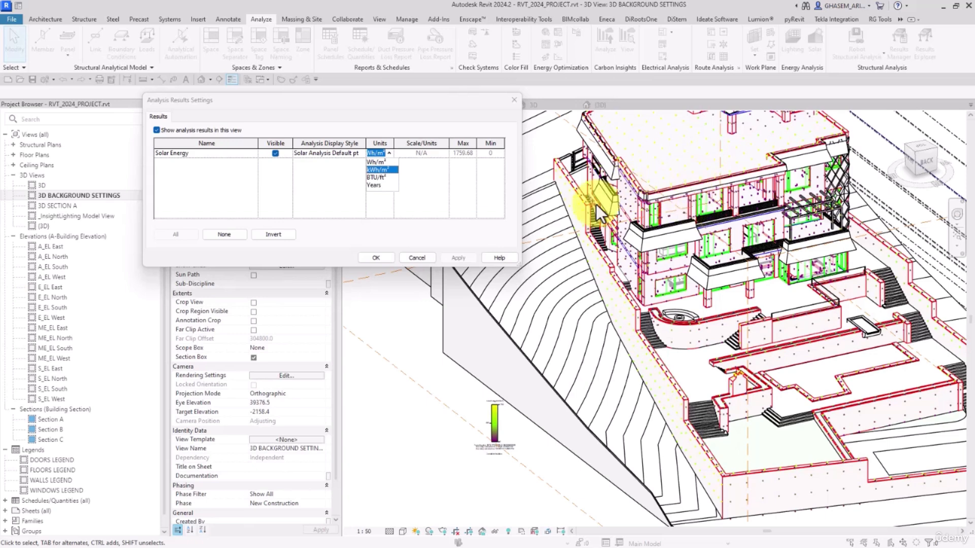
pyautogui.click(436, 188)
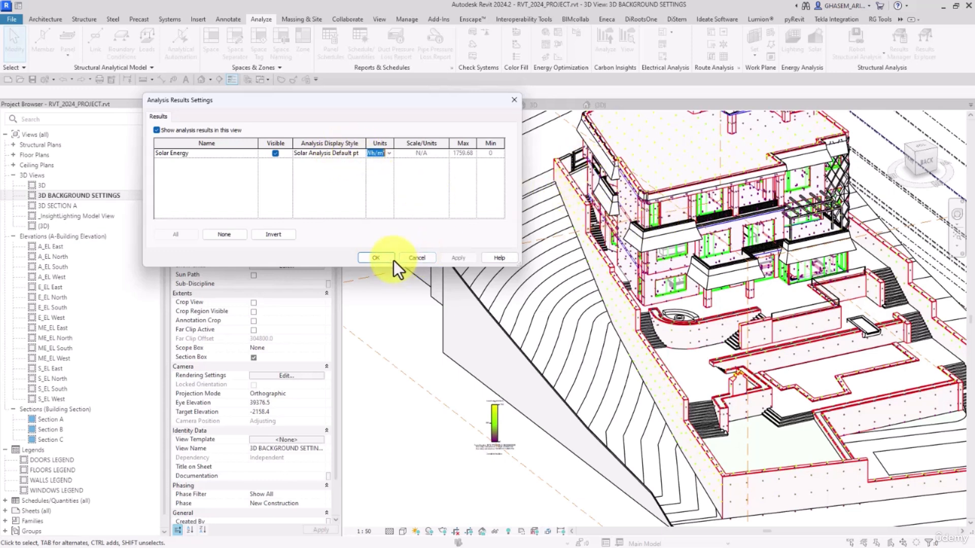
pyautogui.click(389, 154)
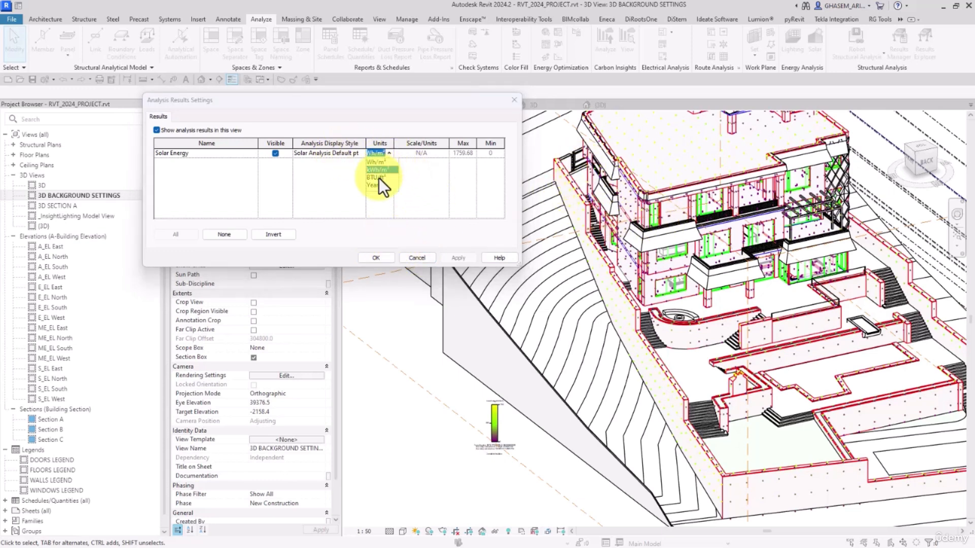
pyautogui.click(378, 178)
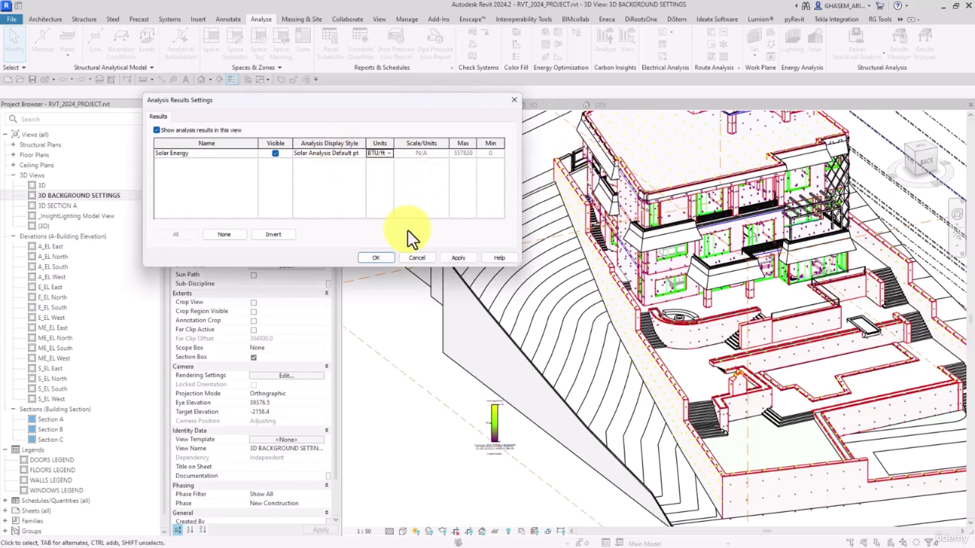
pyautogui.click(386, 153)
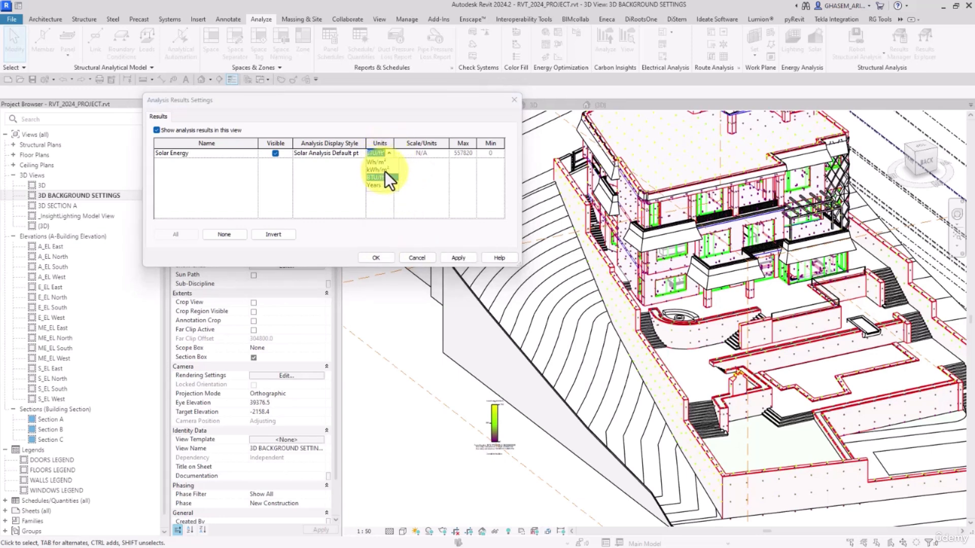
pyautogui.click(380, 186)
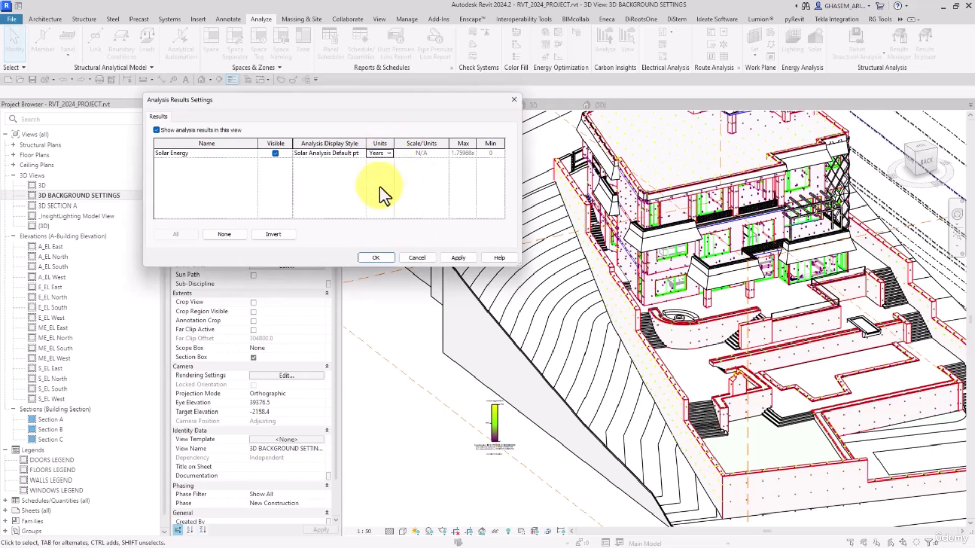
pyautogui.click(460, 258)
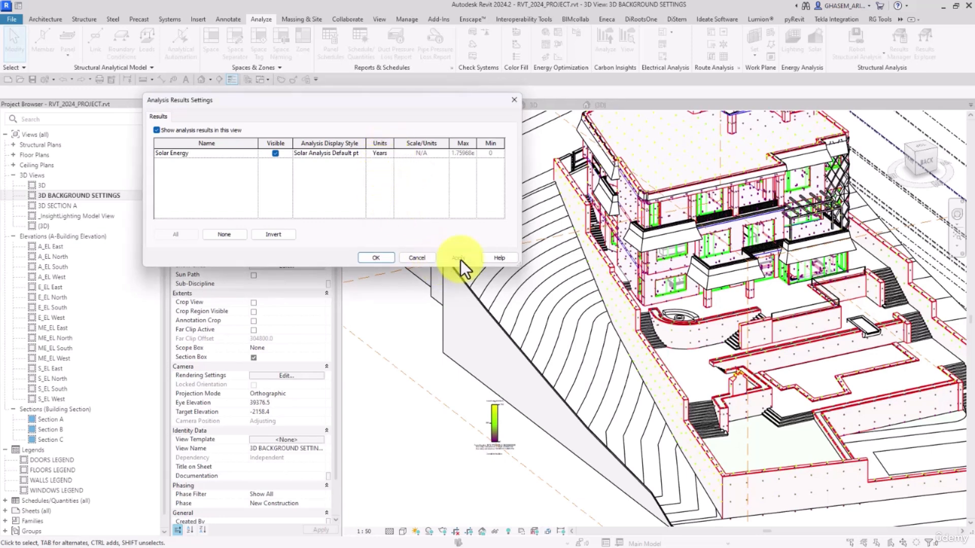
# - Set the Solar Energy result's units to kWh/m² and accept the analysis results settings
pyautogui.click(388, 153)
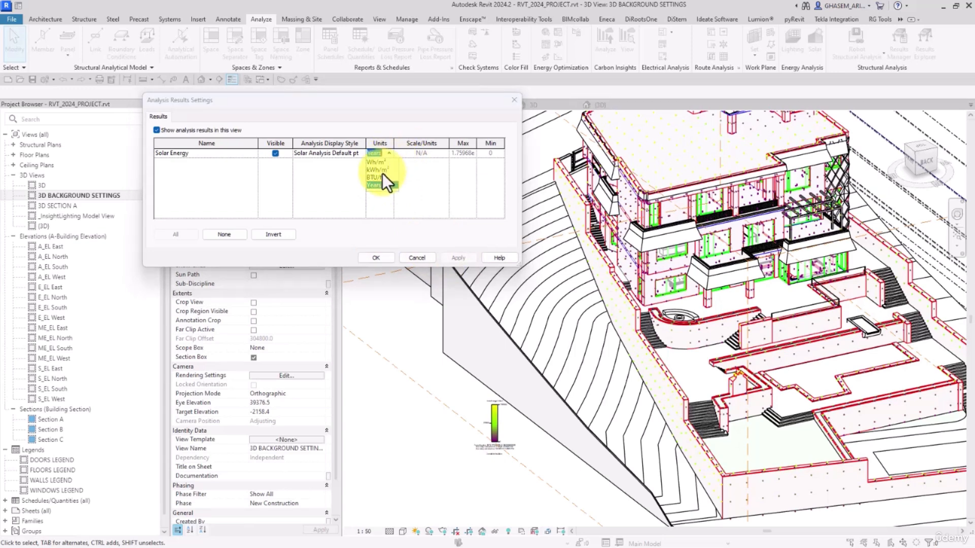
pyautogui.click(381, 183)
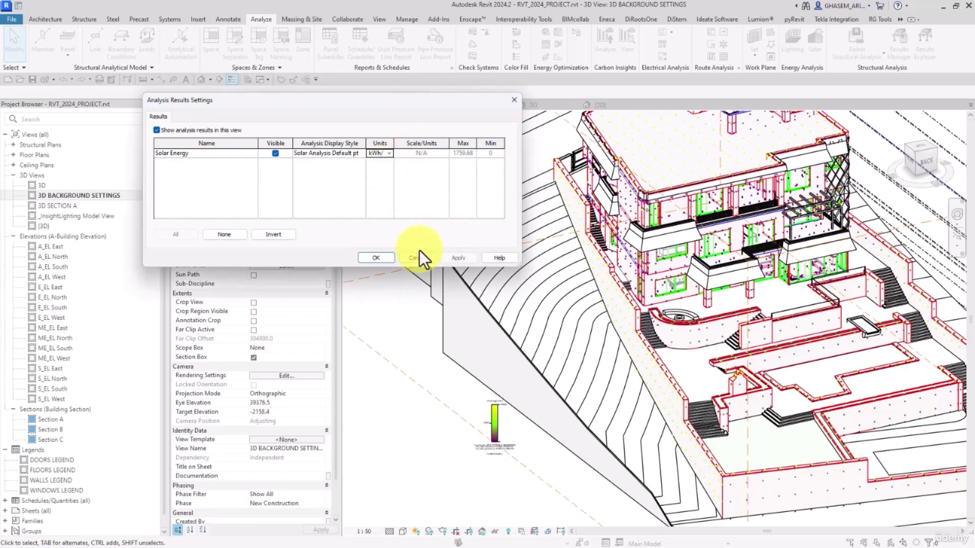
pyautogui.click(376, 258)
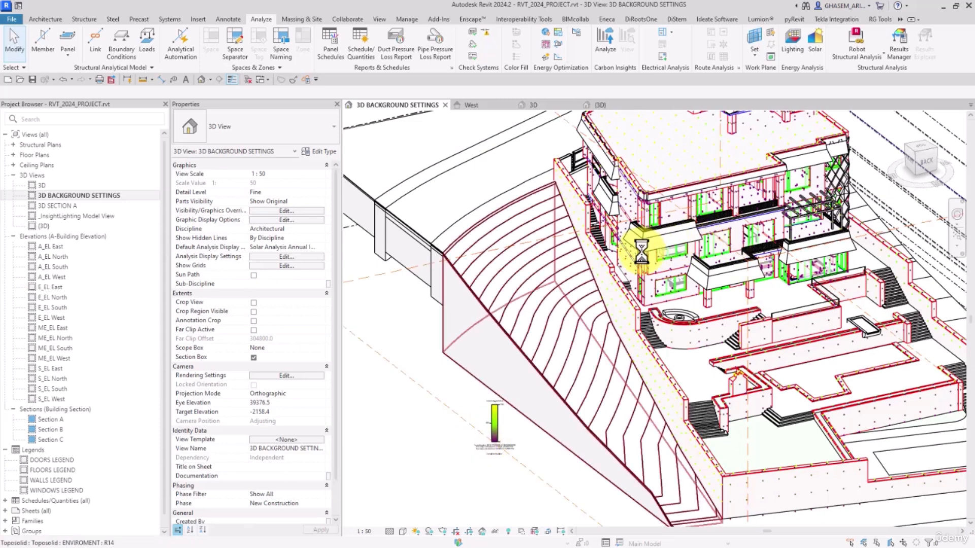
# - Open the 3D view's default analysis display style for editing and choose the Solar Analysis Default pts style
pyautogui.scroll(4, 641, 250)
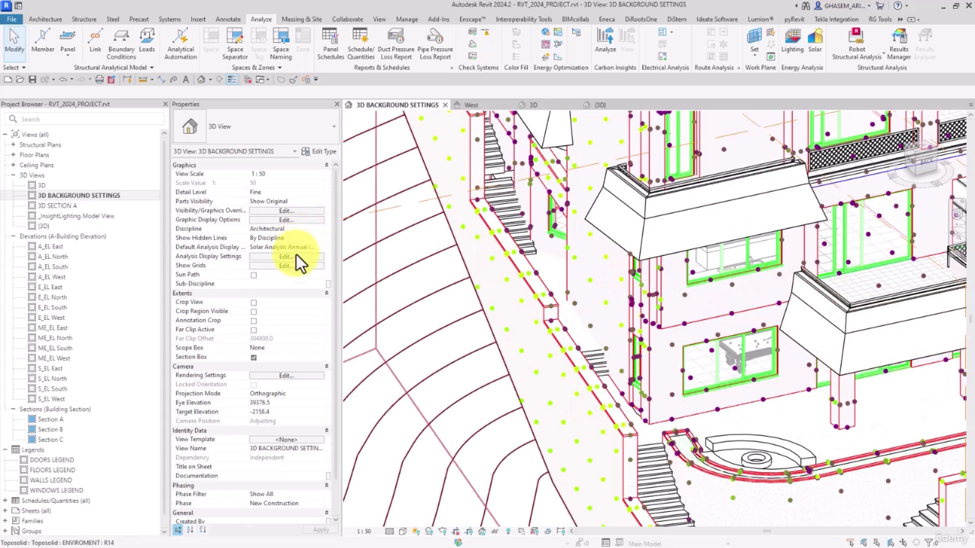
pyautogui.click(319, 248)
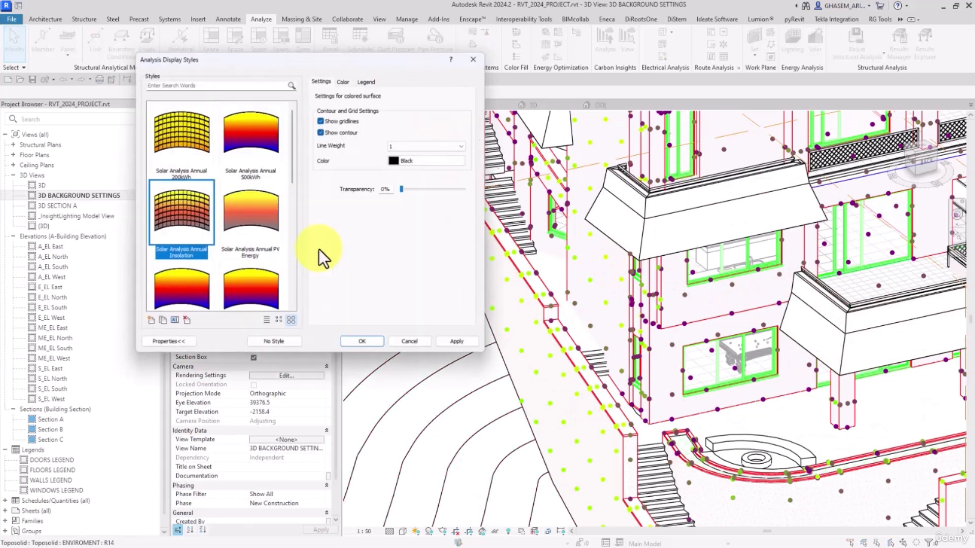
pyautogui.scroll(-5, 212, 228)
pyautogui.click(180, 120)
pyautogui.scroll(1, 284, 163)
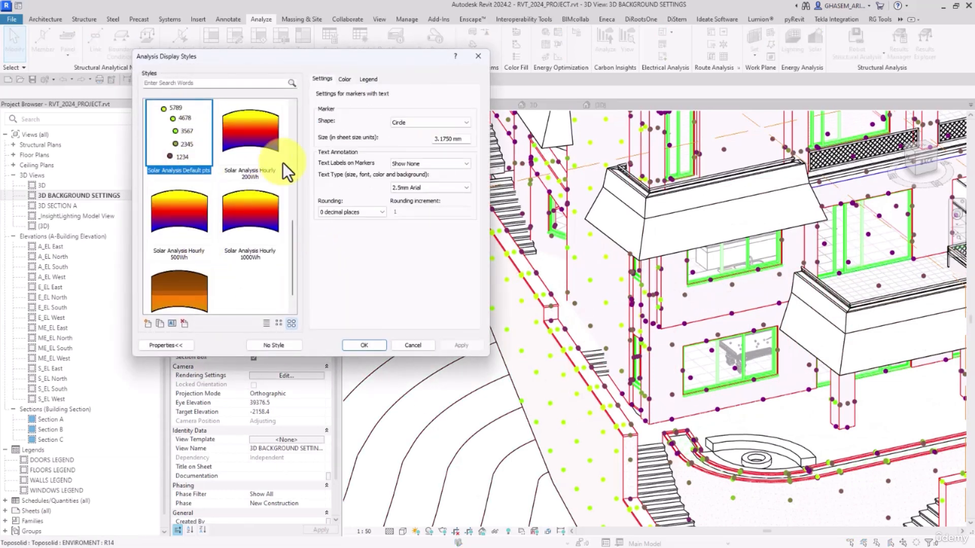
# - Set the style's marker values to 2 decimal places and text labels to Show All, then apply and accept the style
pyautogui.click(429, 122)
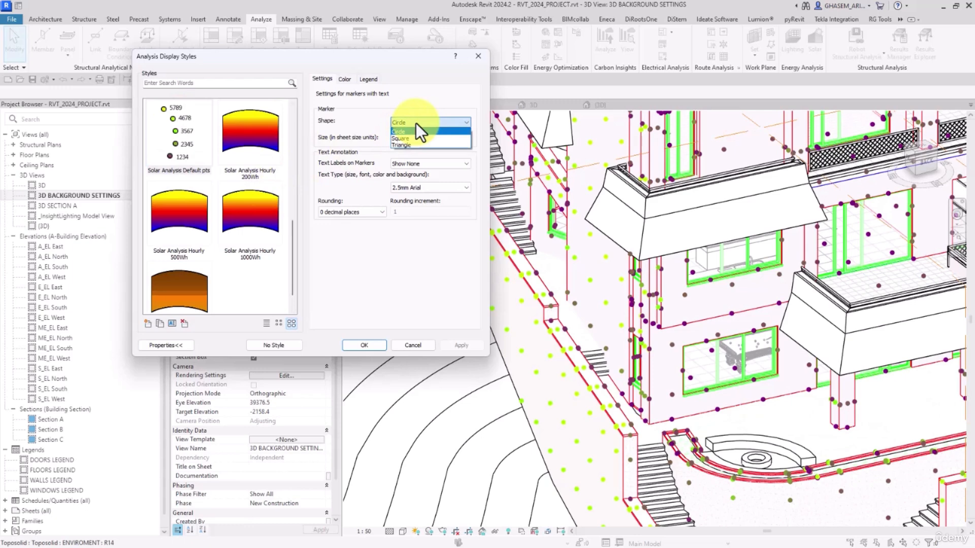
pyautogui.click(360, 127)
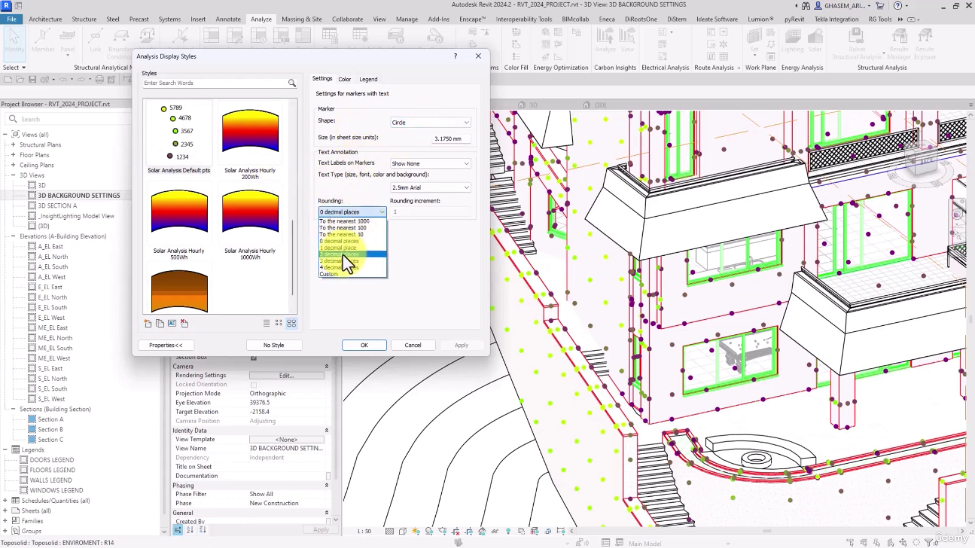
pyautogui.click(342, 255)
pyautogui.click(421, 188)
pyautogui.click(423, 187)
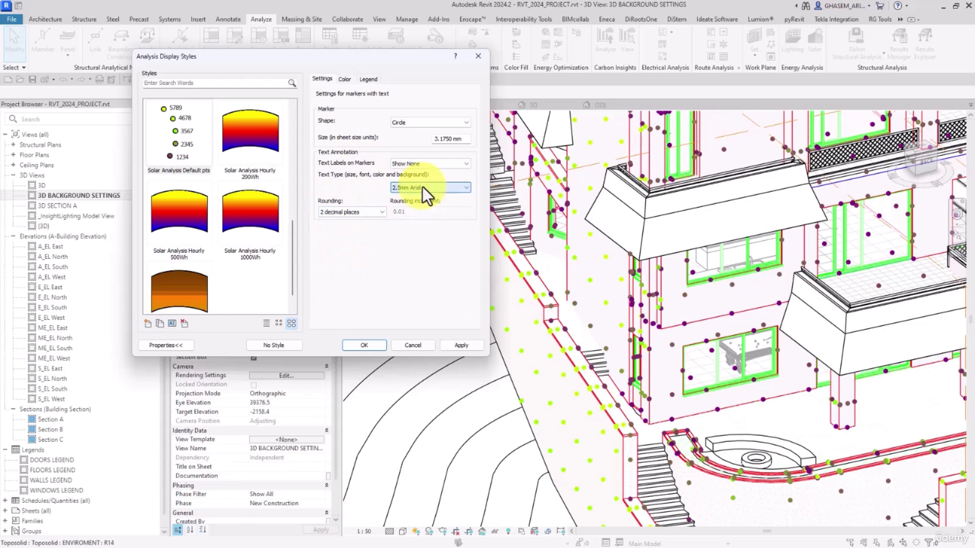
pyautogui.click(446, 164)
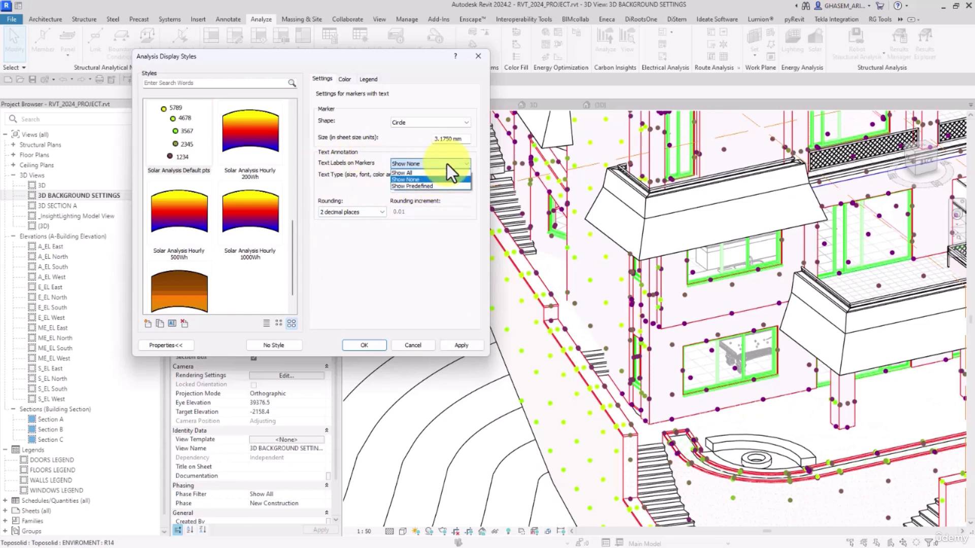
pyautogui.click(417, 173)
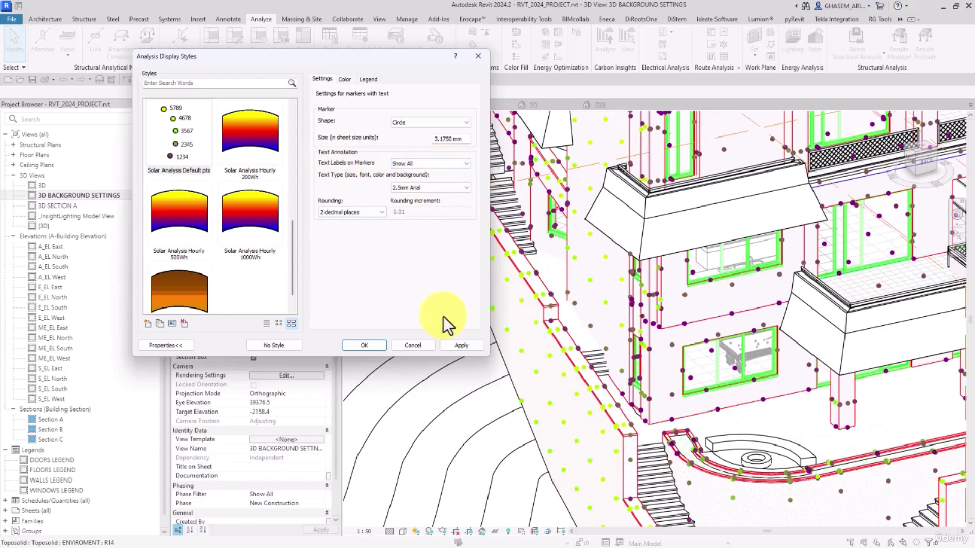
pyautogui.click(457, 346)
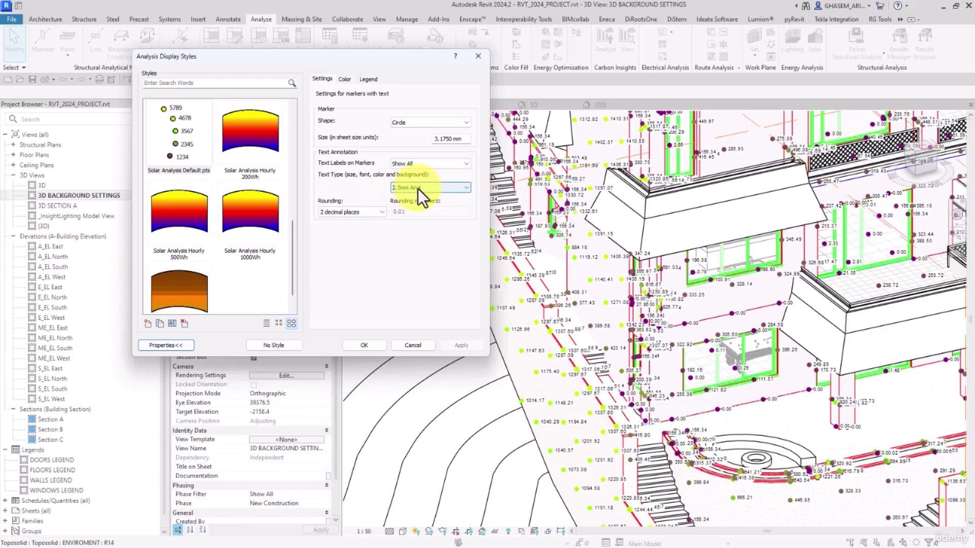
pyautogui.click(365, 346)
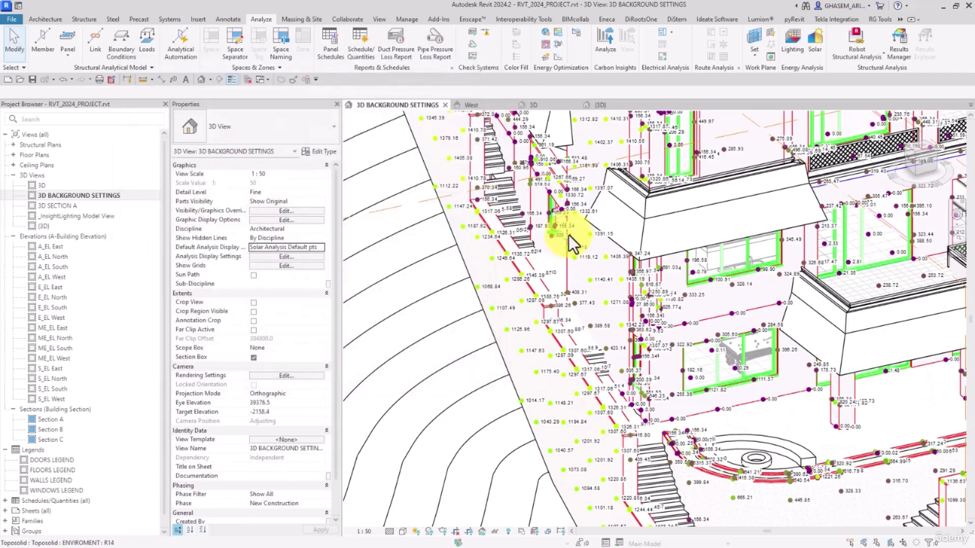
# - Dismiss the save reminder and set the 2.5mm Arial text type's background to Transparent, applying and accepting the change
pyautogui.click(227, 19)
pyautogui.click(492, 68)
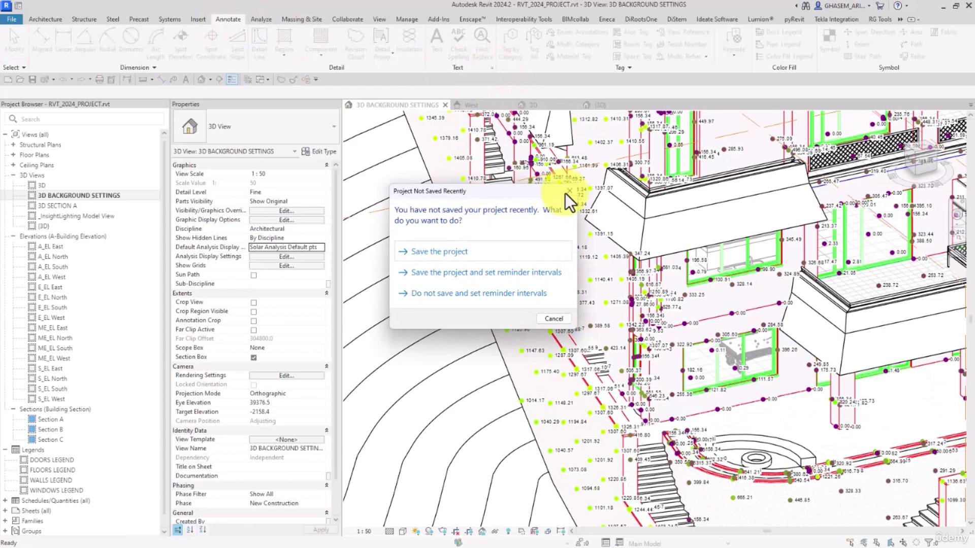
pyautogui.click(565, 194)
pyautogui.click(192, 59)
pyautogui.click(154, 63)
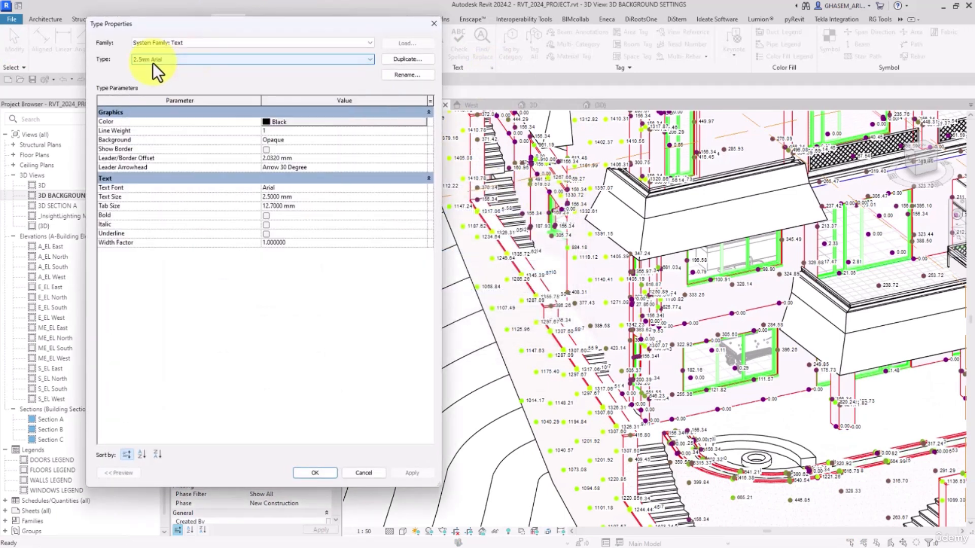
pyautogui.click(426, 140)
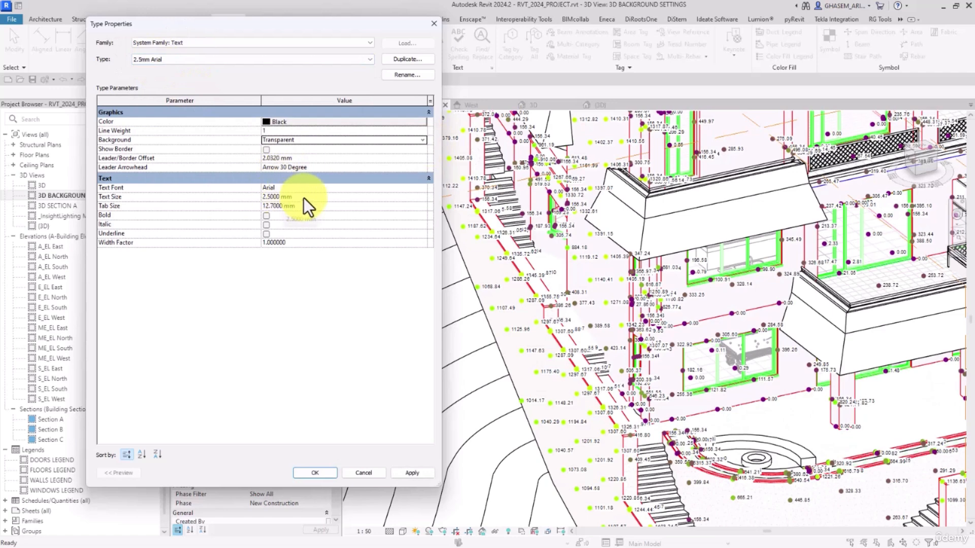
pyautogui.click(304, 197)
pyautogui.click(412, 473)
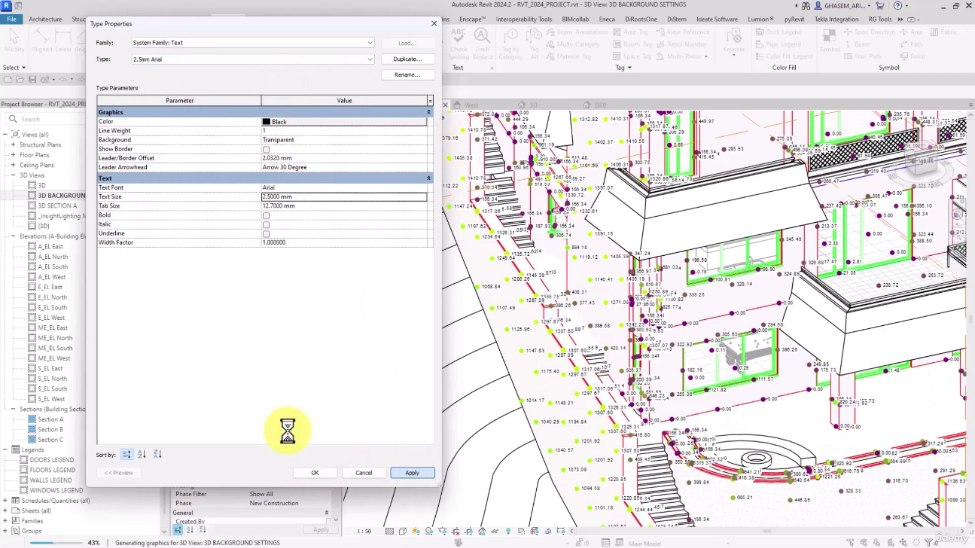
pyautogui.click(319, 472)
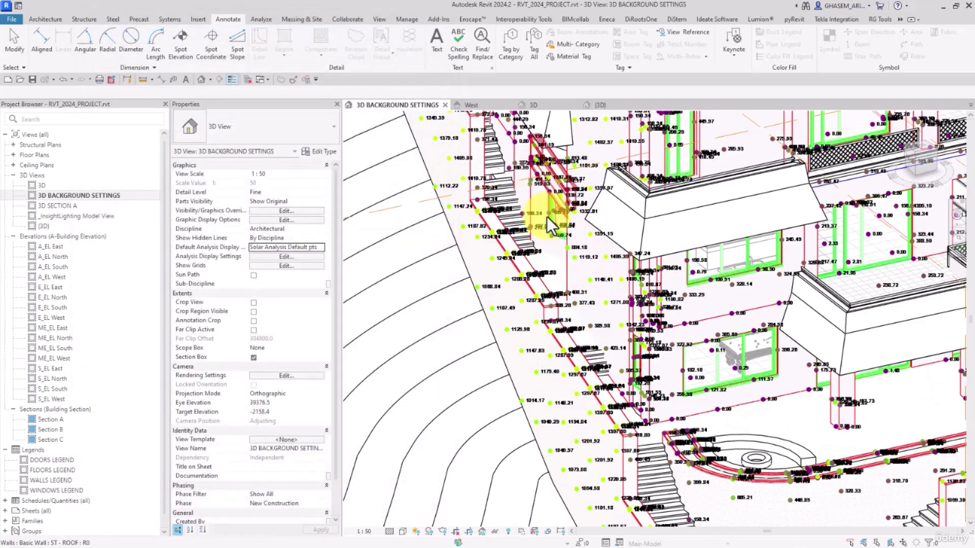
# - Turn the sun path on in the 3D view and switch it off again
pyautogui.keyDown('shift'); pyautogui.moveTo(604, 335); pyautogui.dragTo(653, 343, button='middle'); pyautogui.keyUp('shift')
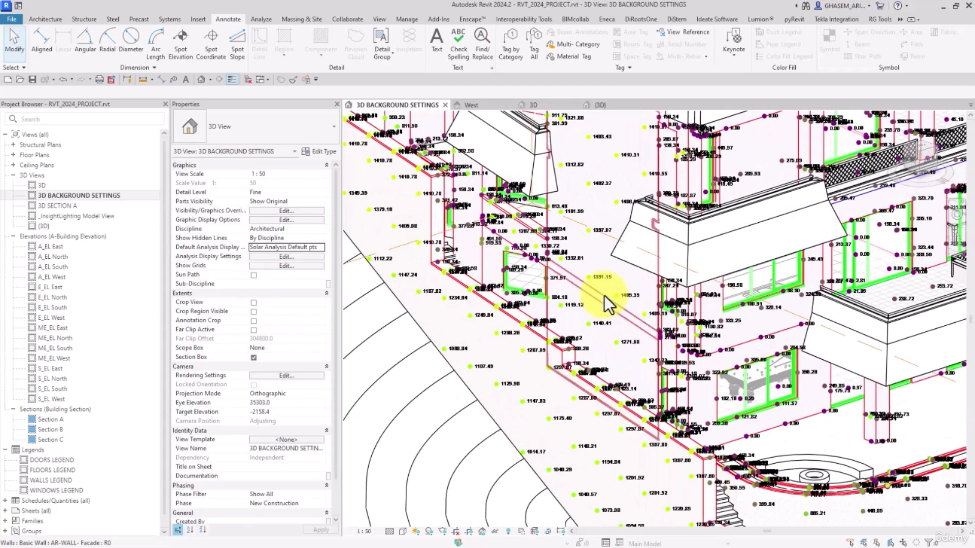
pyautogui.scroll(-5, 604, 295)
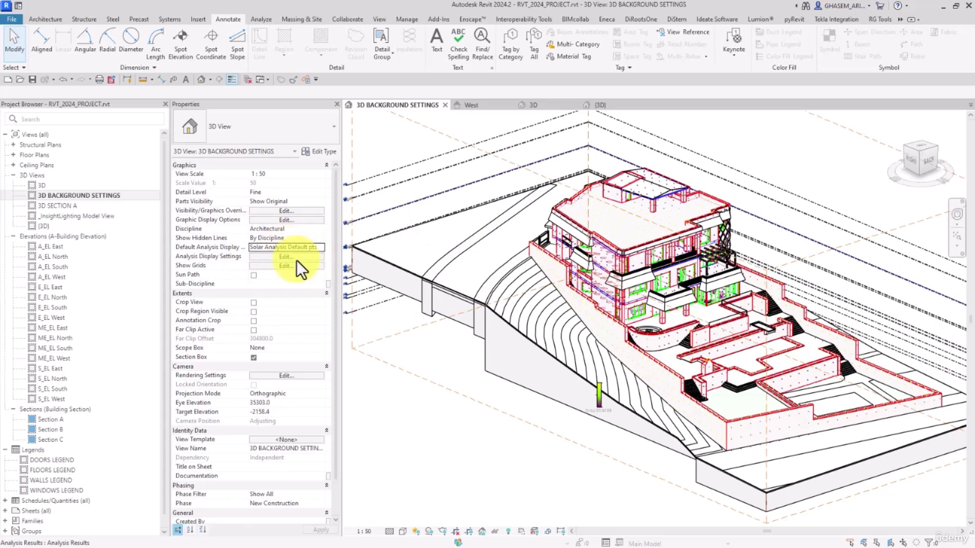
pyautogui.scroll(-2, 485, 350)
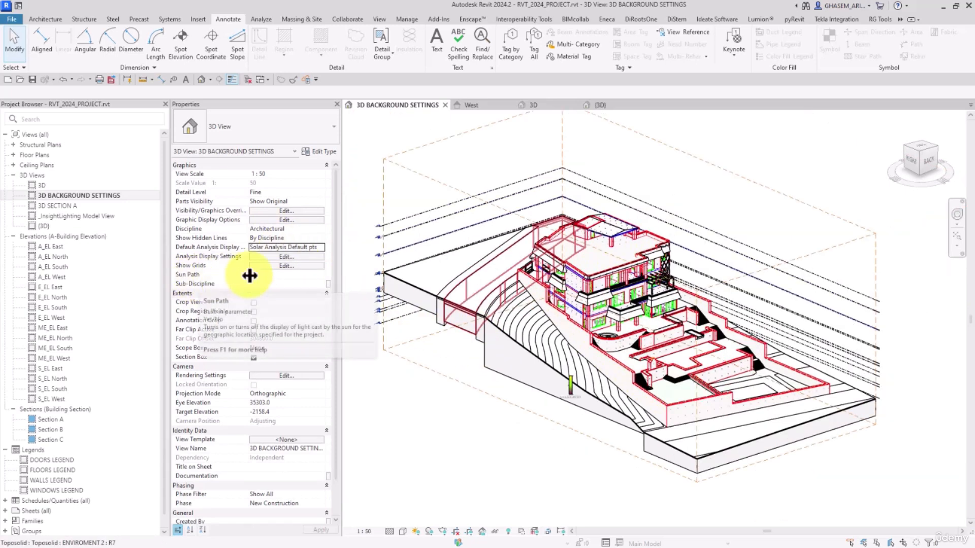
pyautogui.click(254, 276)
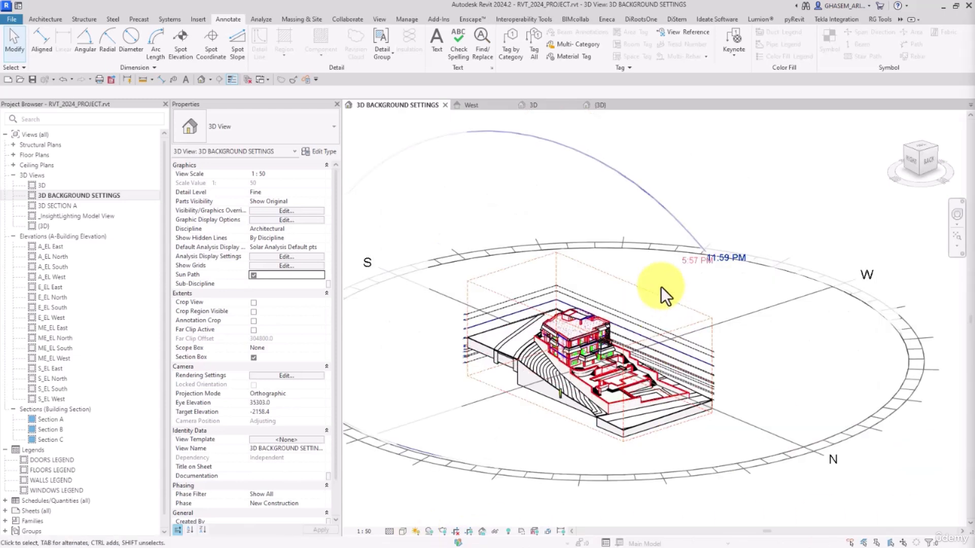
pyautogui.click(415, 531)
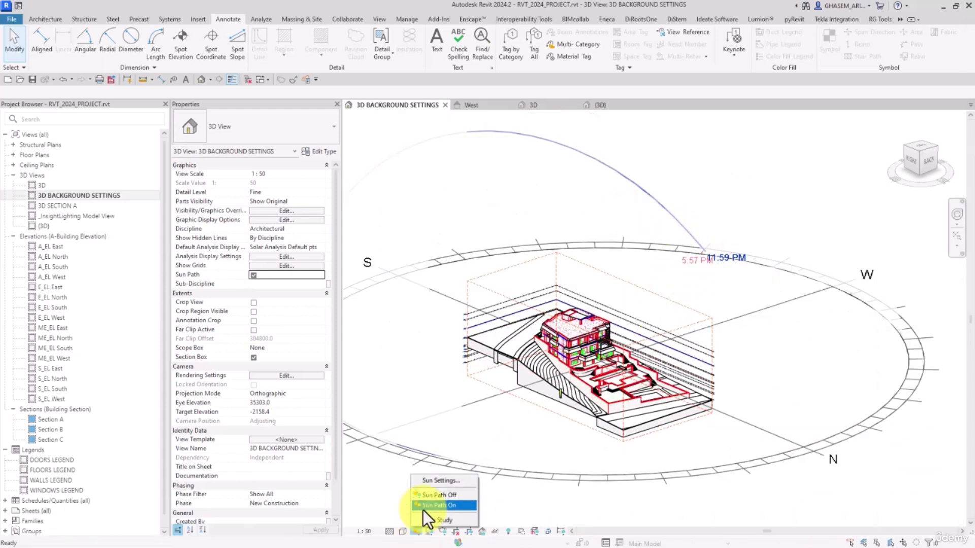
pyautogui.click(429, 498)
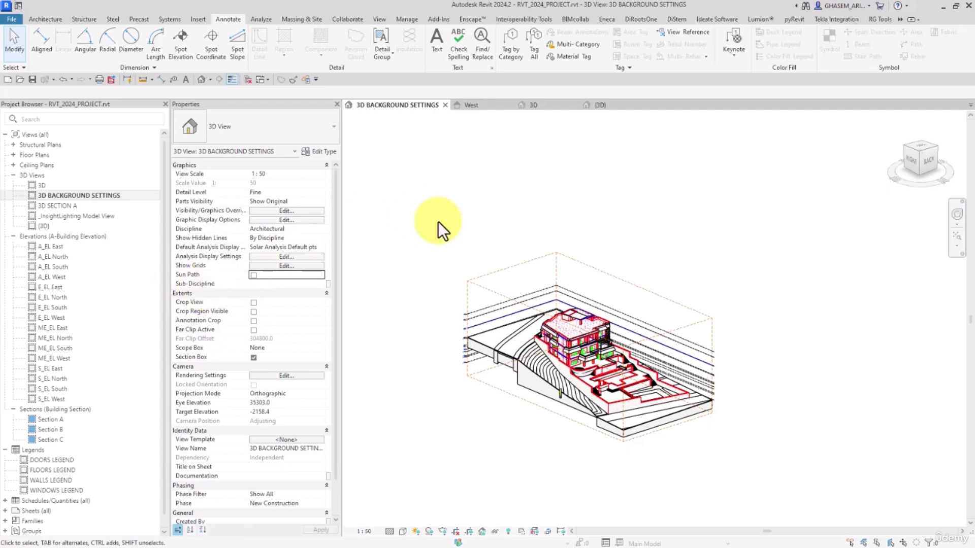
# - Search the project parameters for "sub" and select the Sub-Discipline parameter
pyautogui.click(409, 20)
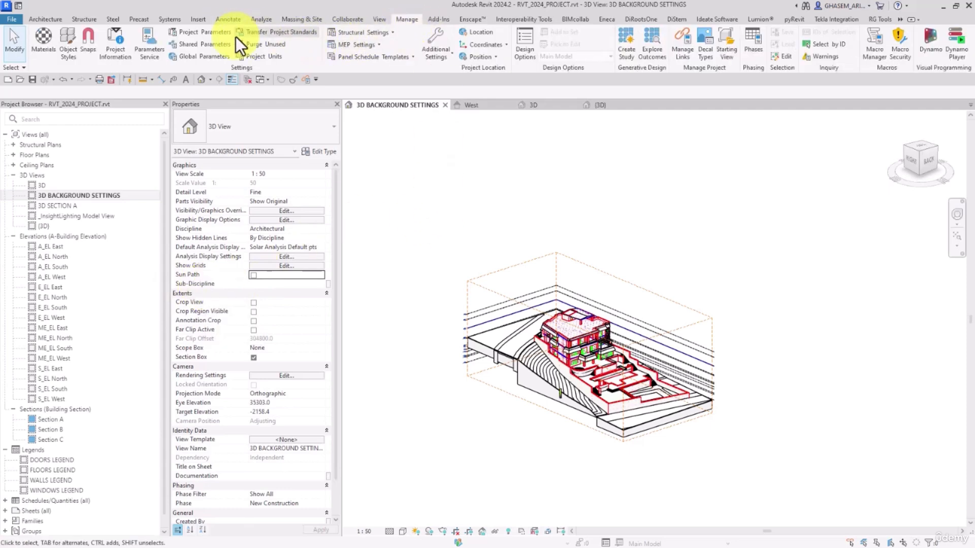
pyautogui.click(217, 35)
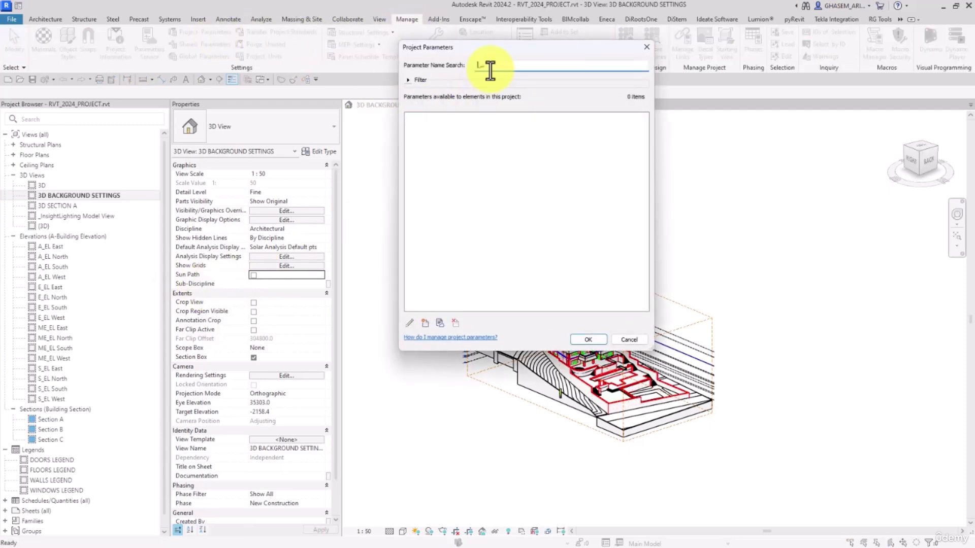
pyautogui.write('sub')
pyautogui.click(420, 117)
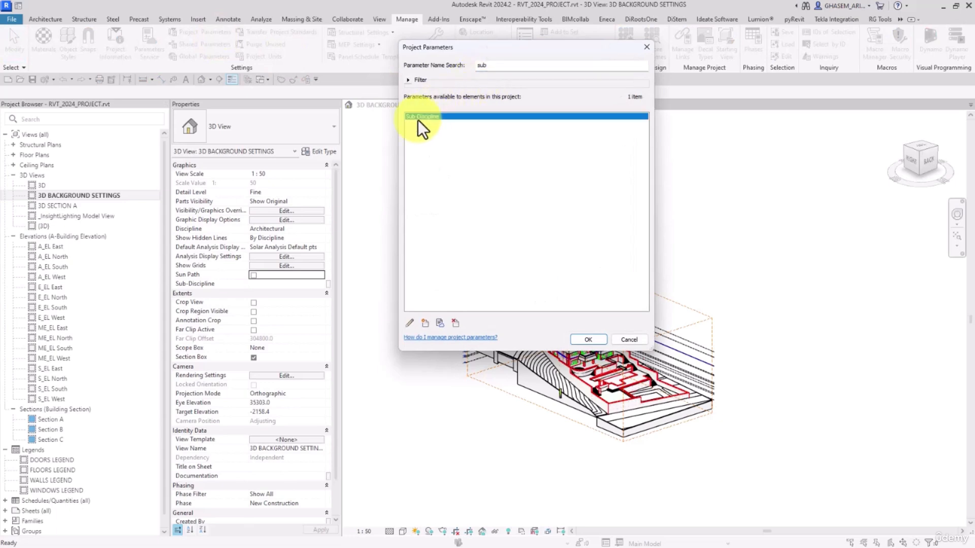